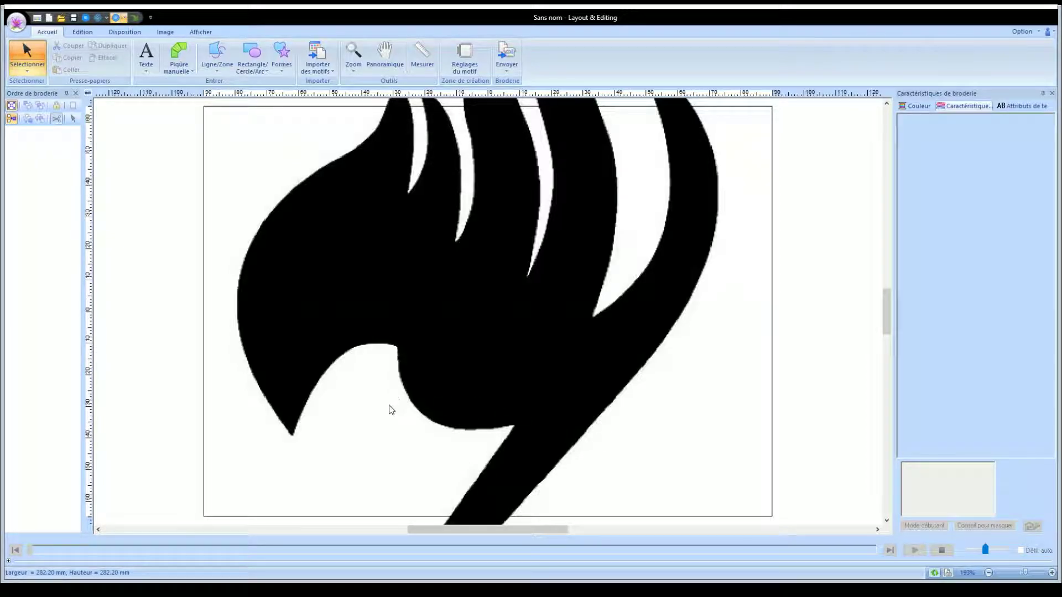
Undo the last change and set the black flame emblem's thread colour to 800 ROUGE
key(ctrl+z)
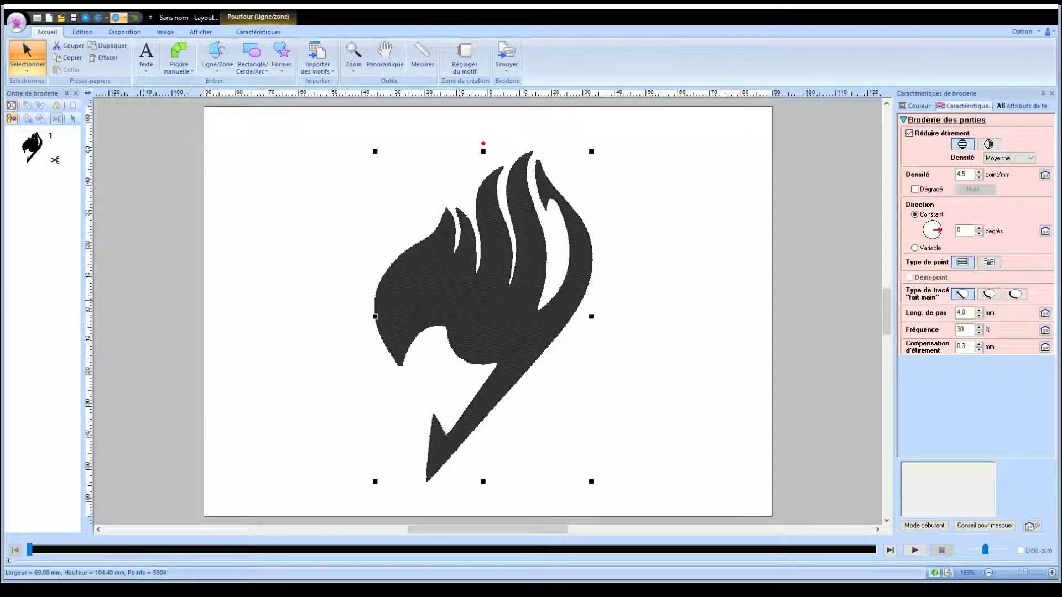
click(916, 106)
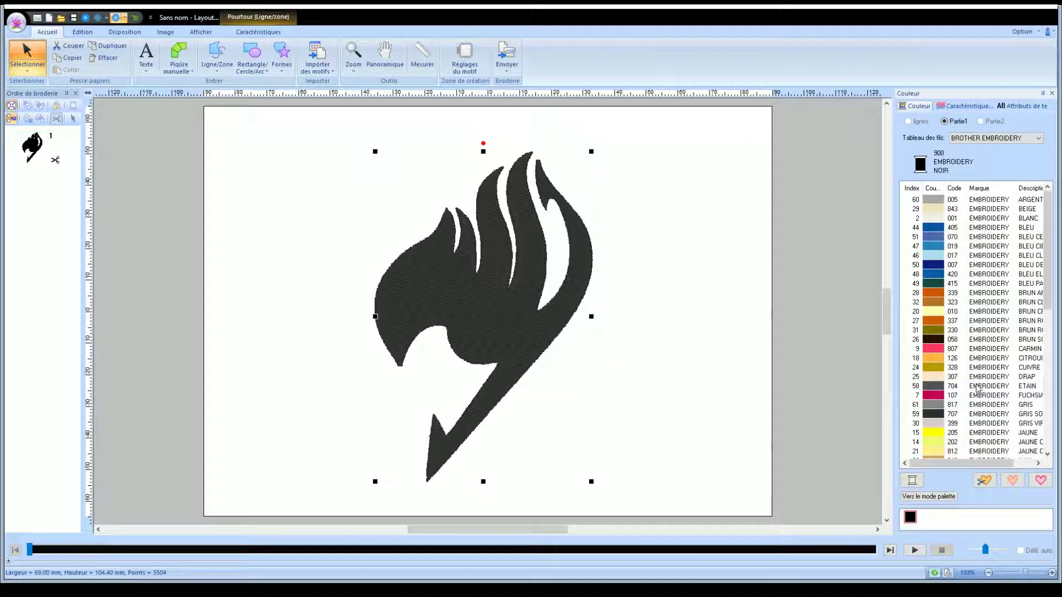
scroll(1002, 302, down, 7)
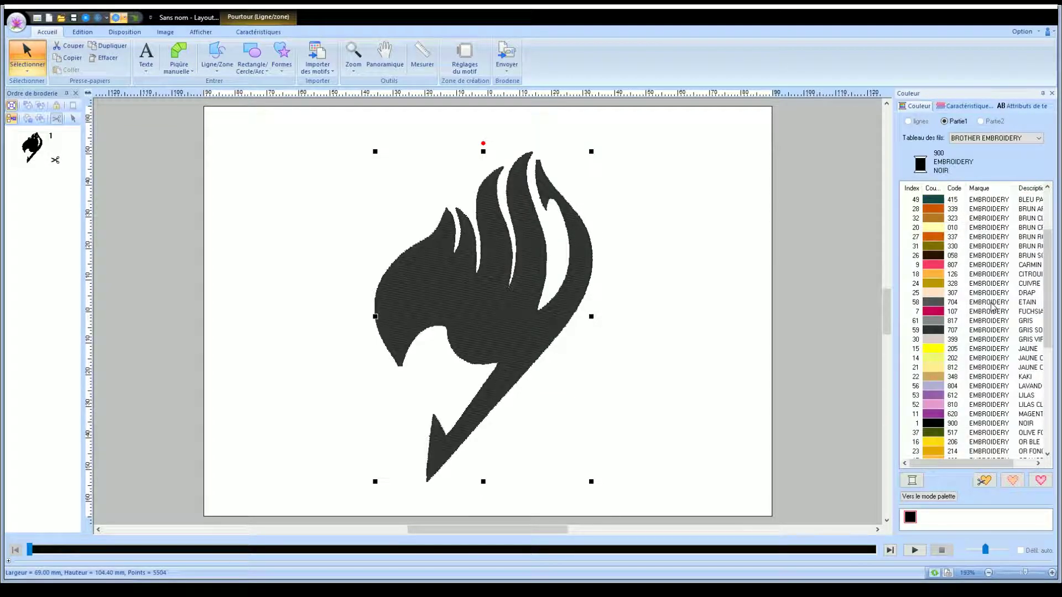
click(1004, 423)
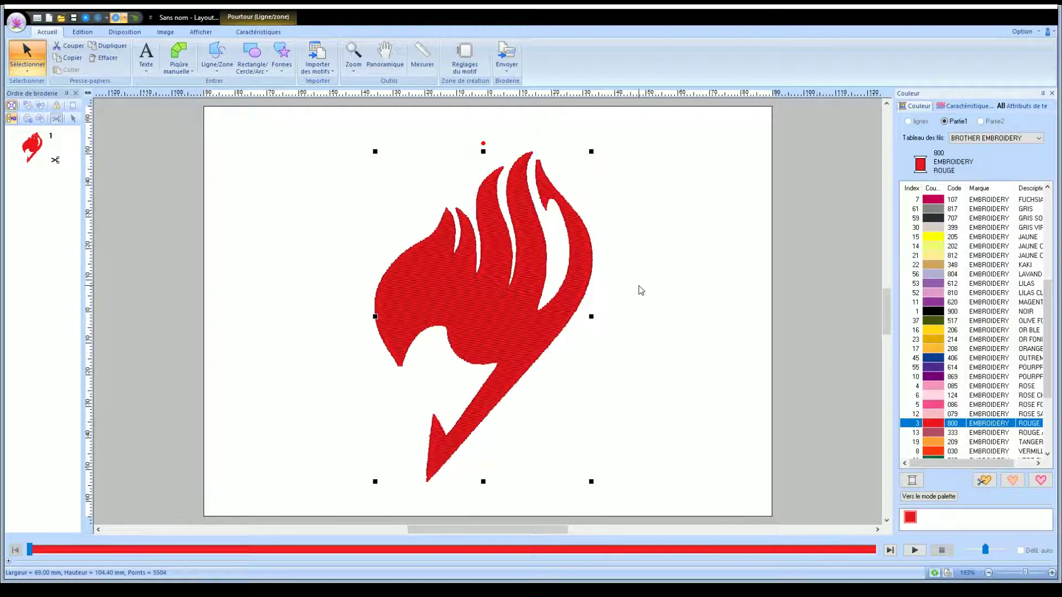
Place a copy of the red emblem beside the original and set the copy's thread colour to 019 BLEU CIEL
drag(502, 288, 645, 279)
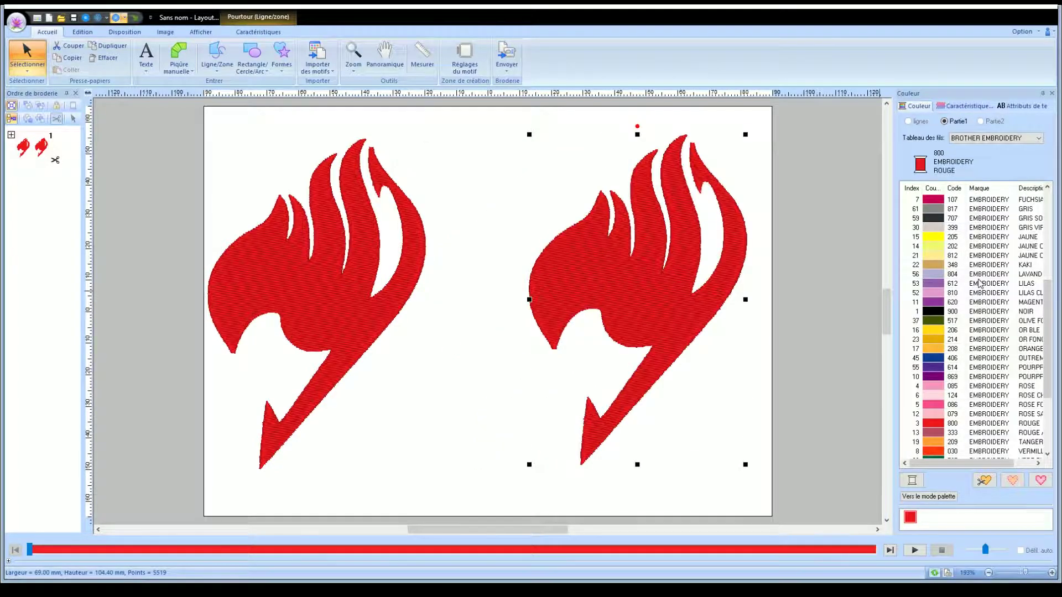
scroll(988, 308, up, 7)
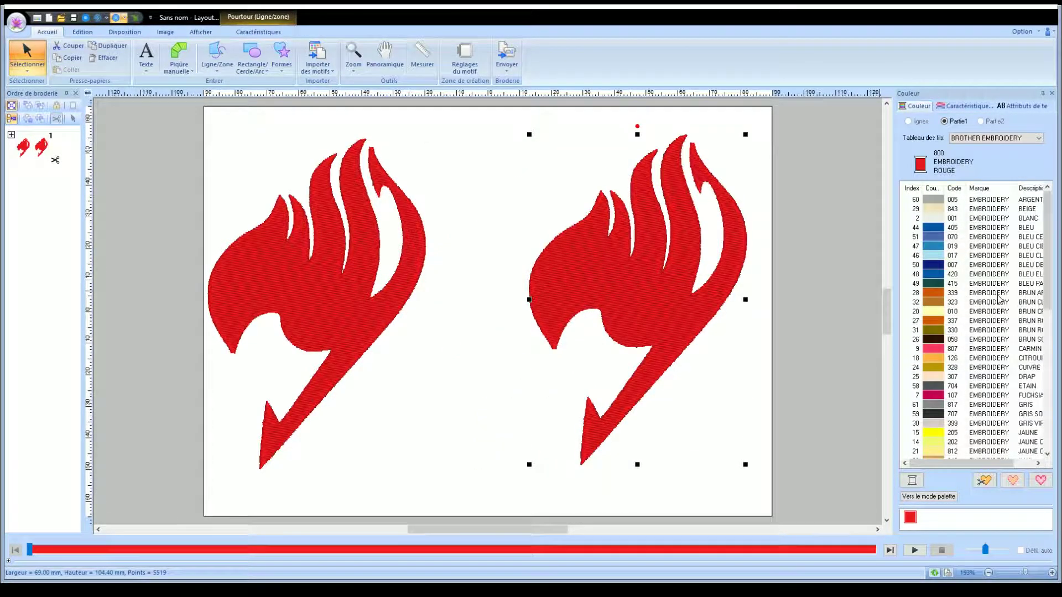
click(967, 246)
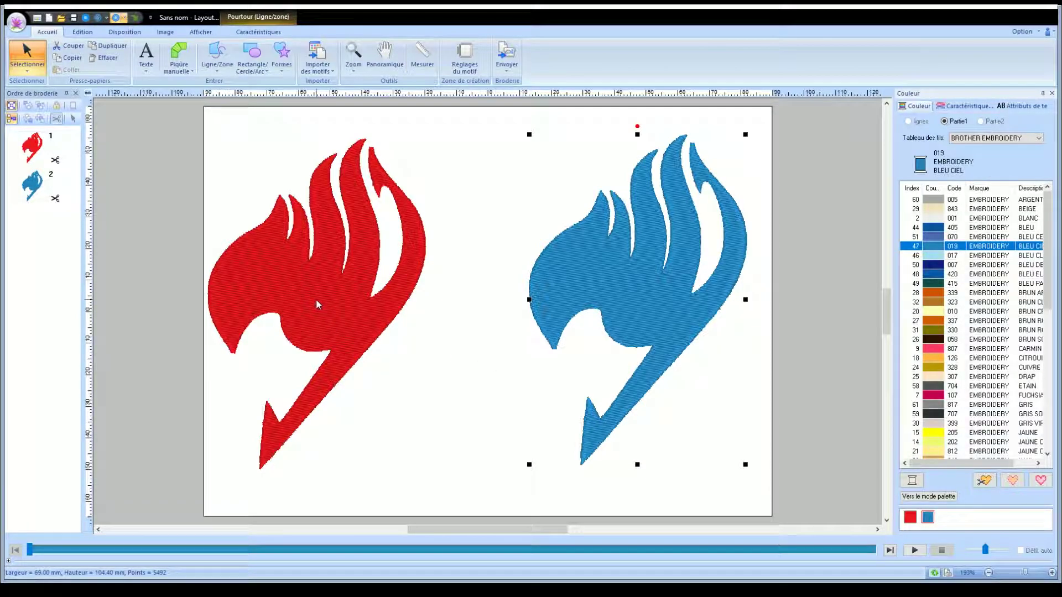
Sharpen the red emblem's lower-left tip by deleting one of its two end nodes and moving the remaining one slightly down
click(700, 467)
click(1052, 575)
click(1052, 575)
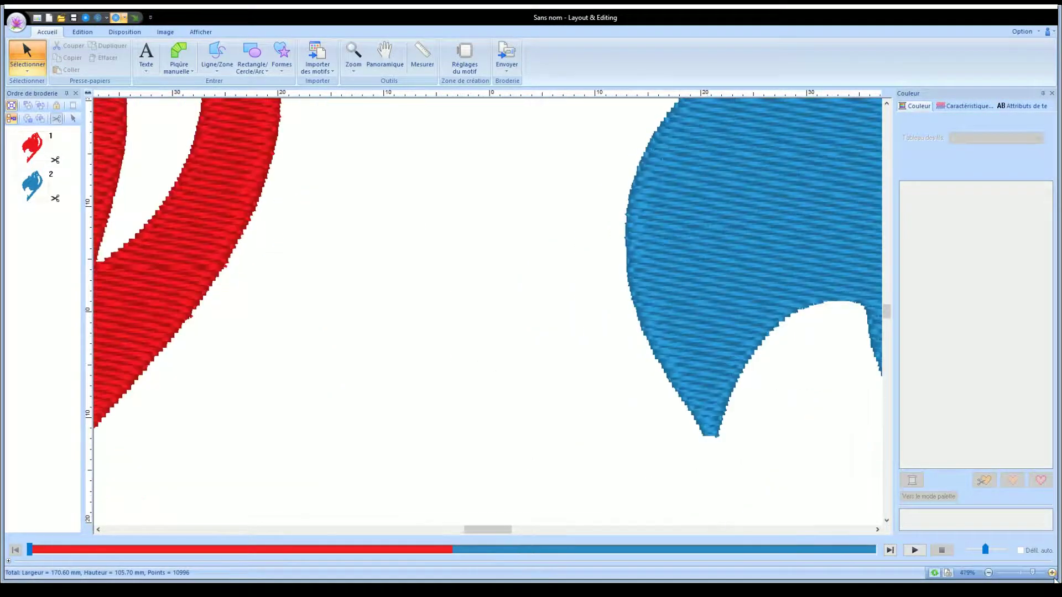
drag(492, 530, 445, 531)
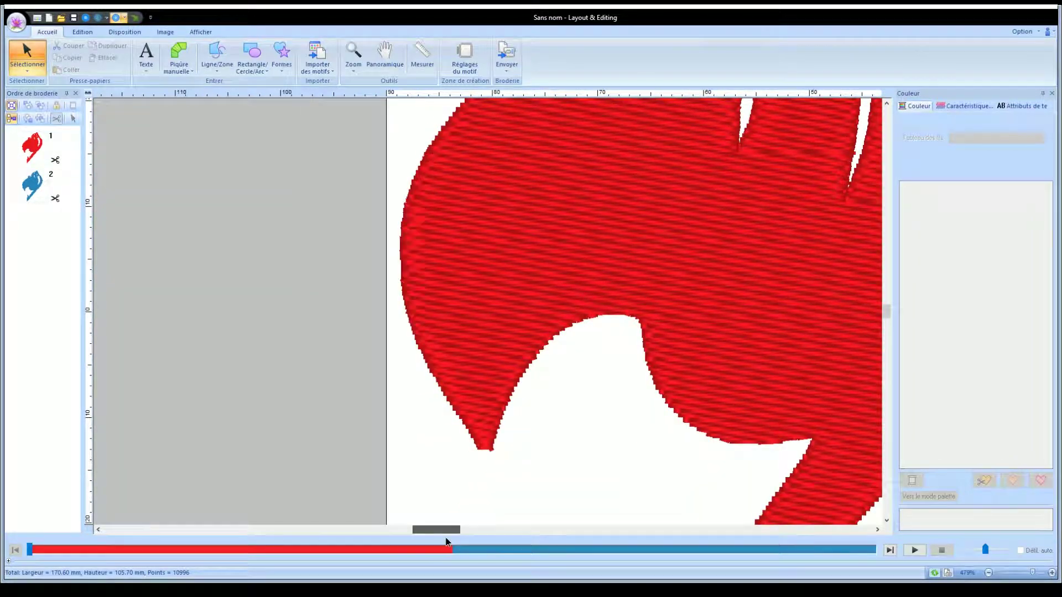
click(32, 100)
click(480, 440)
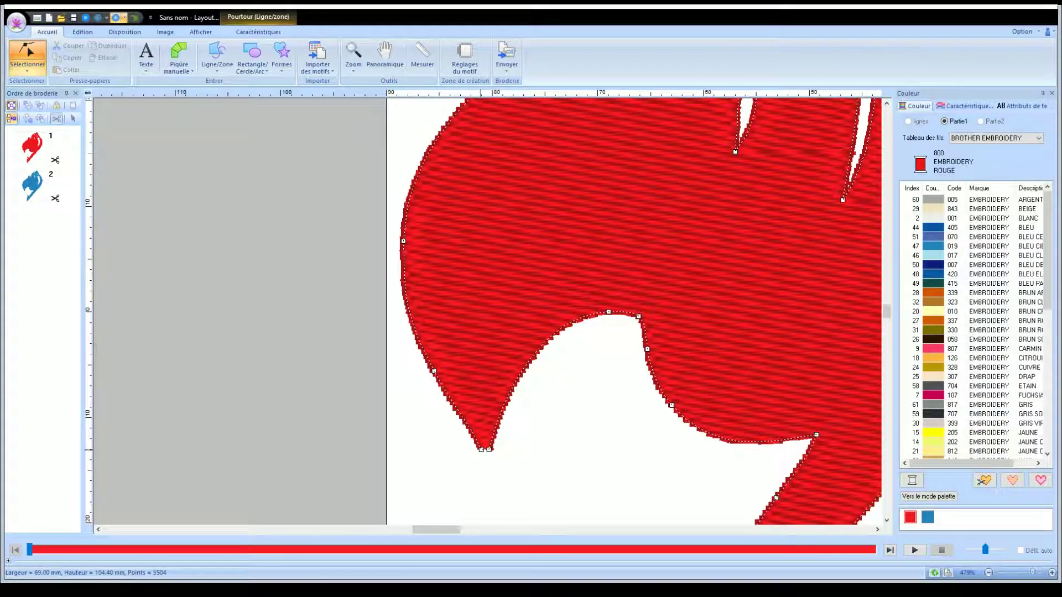
click(482, 449)
key(Delete)
drag(489, 450, 491, 462)
click(559, 409)
Sharpen the tip of the red emblem's rightmost flame by deleting its left end node and moving the remaining one up
click(598, 309)
key(Tab)
scroll(641, 311, up, 5)
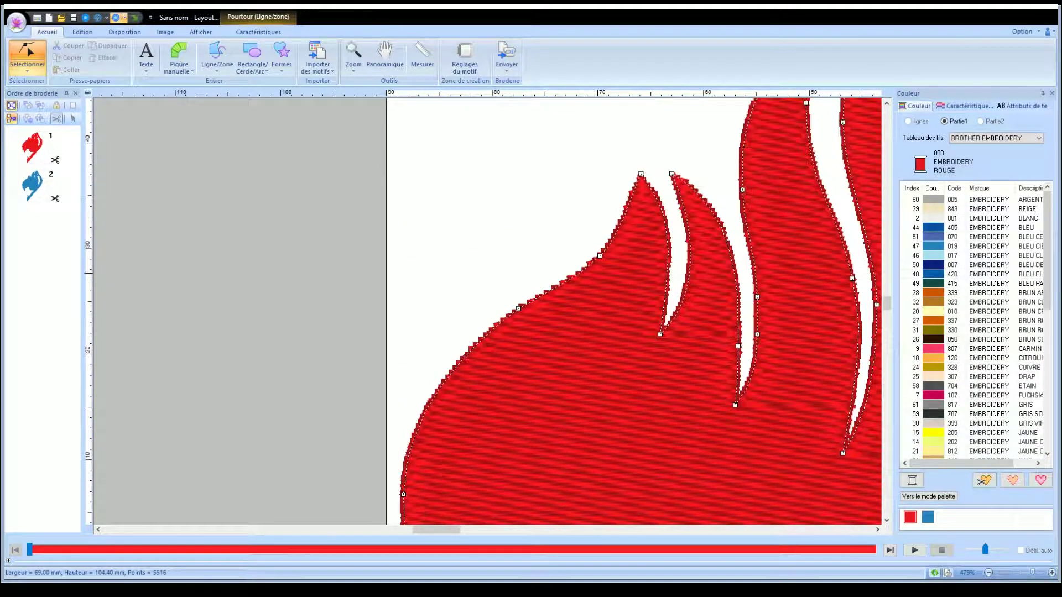
scroll(640, 311, up, 3)
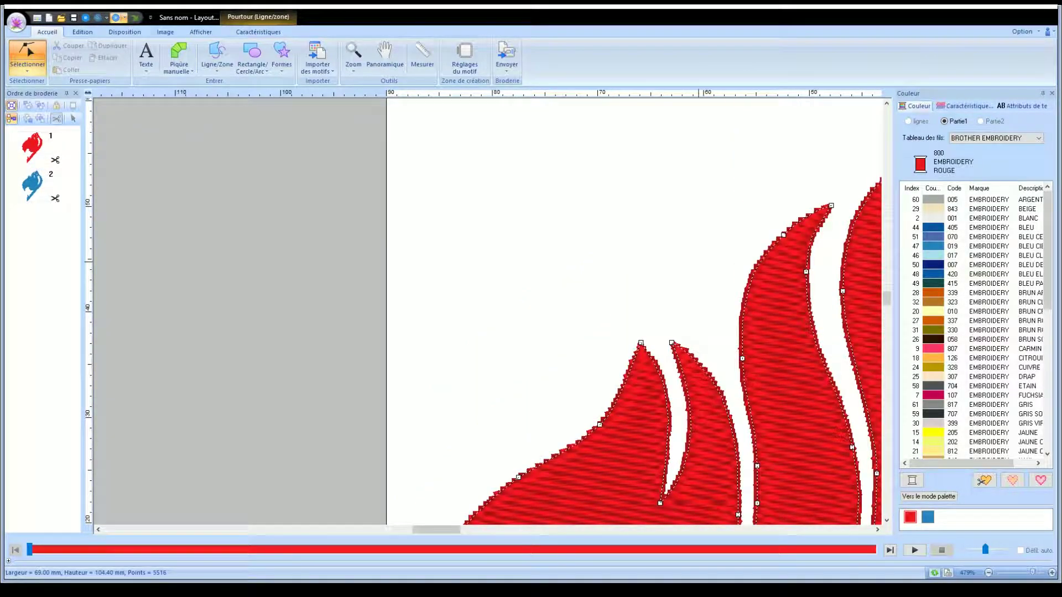
click(877, 529)
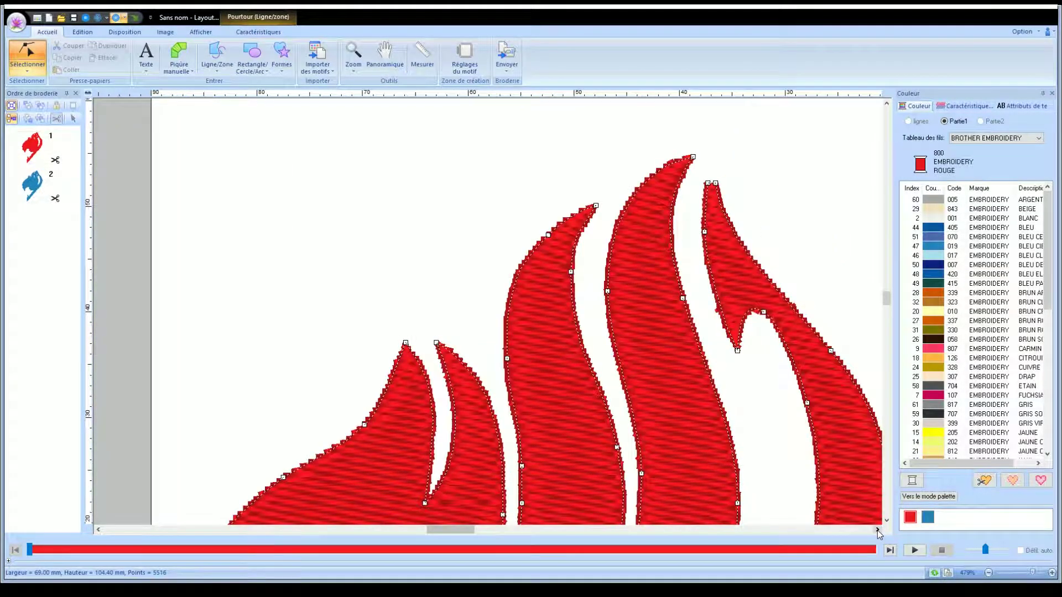
click(708, 183)
key(Delete)
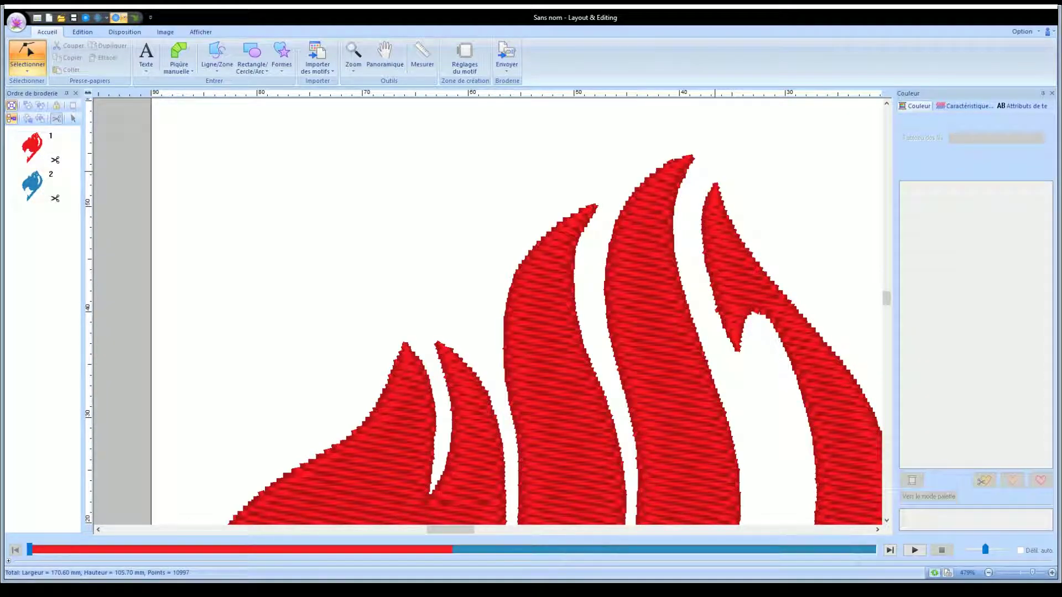
drag(715, 183, 716, 167)
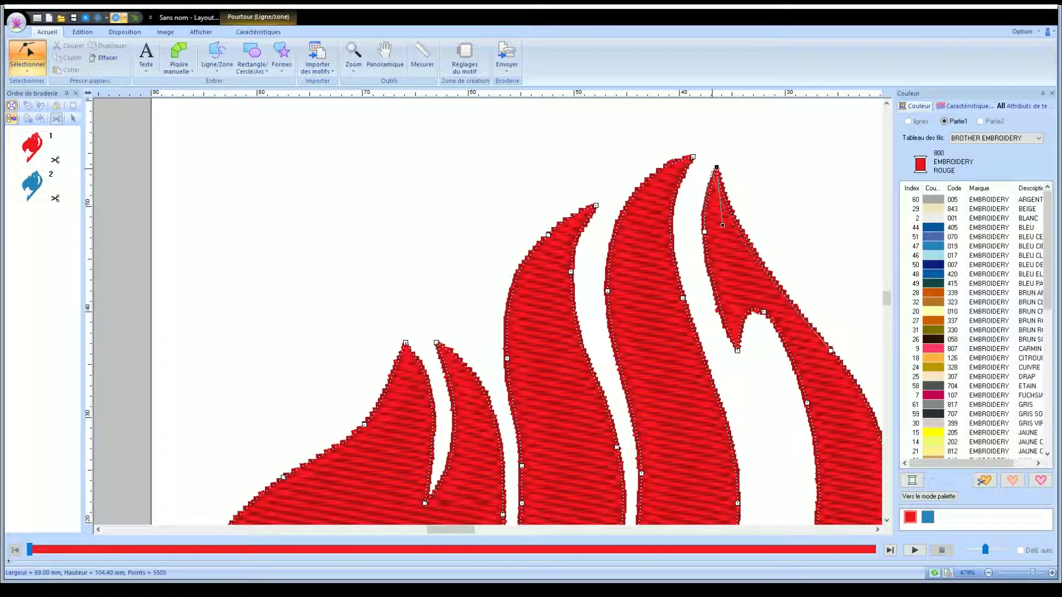
drag(717, 167, 712, 168)
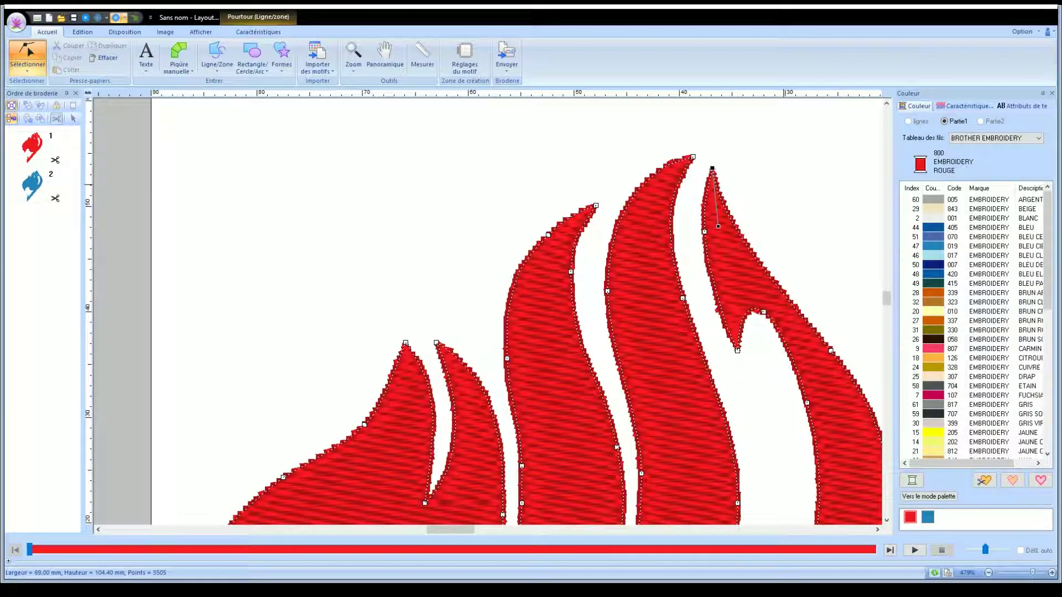
click(509, 186)
Sharpen the blue emblem's lower-left tip by reducing its two end nodes to a single point placed slightly lower
scroll(509, 249, down, 3)
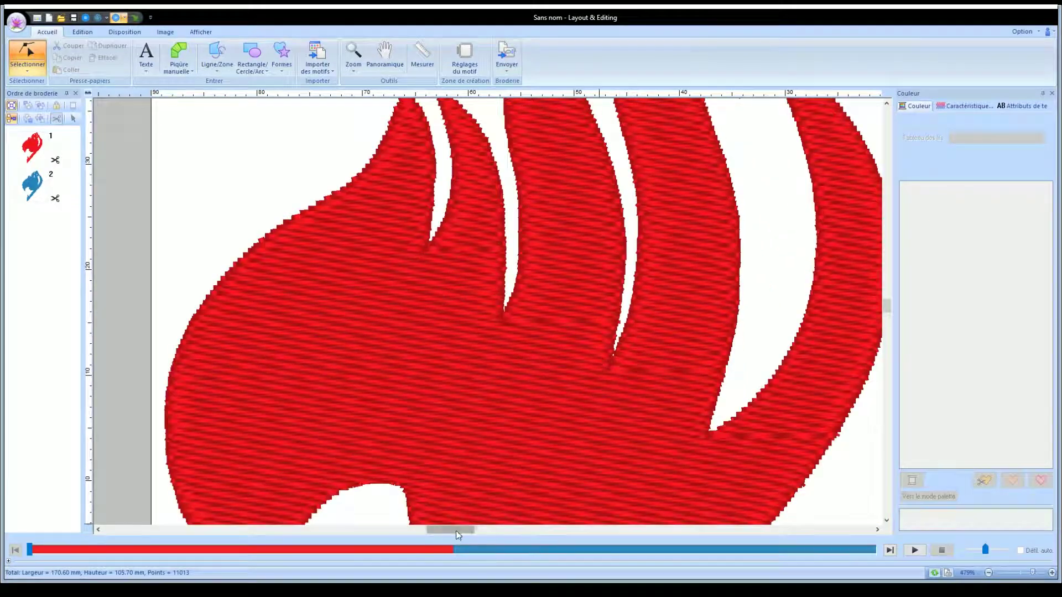
drag(457, 530, 466, 529)
scroll(610, 408, down, 10)
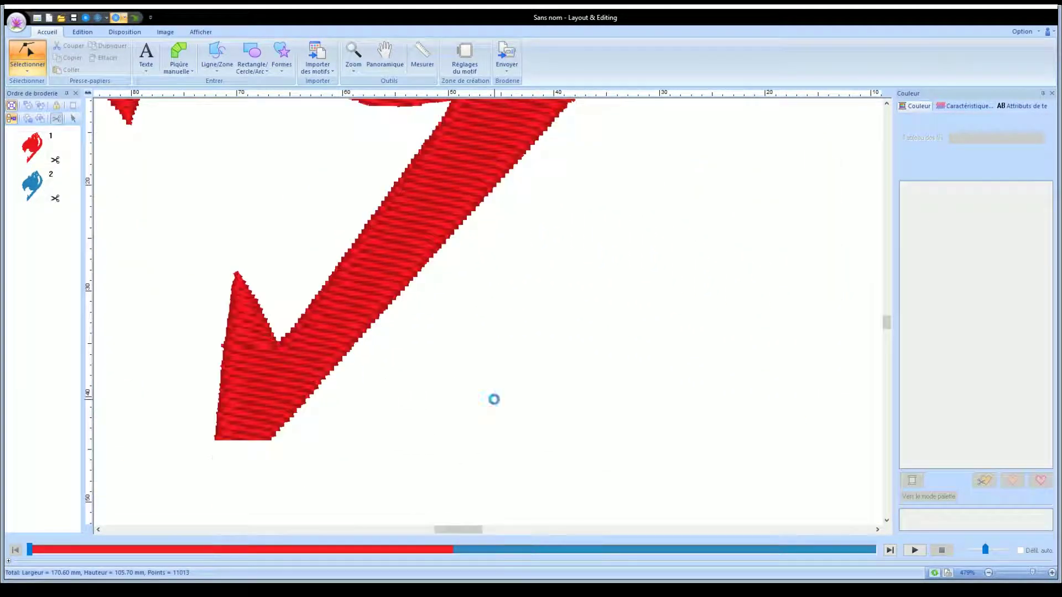
click(318, 359)
drag(453, 532, 503, 537)
scroll(442, 453, up, 5)
click(372, 434)
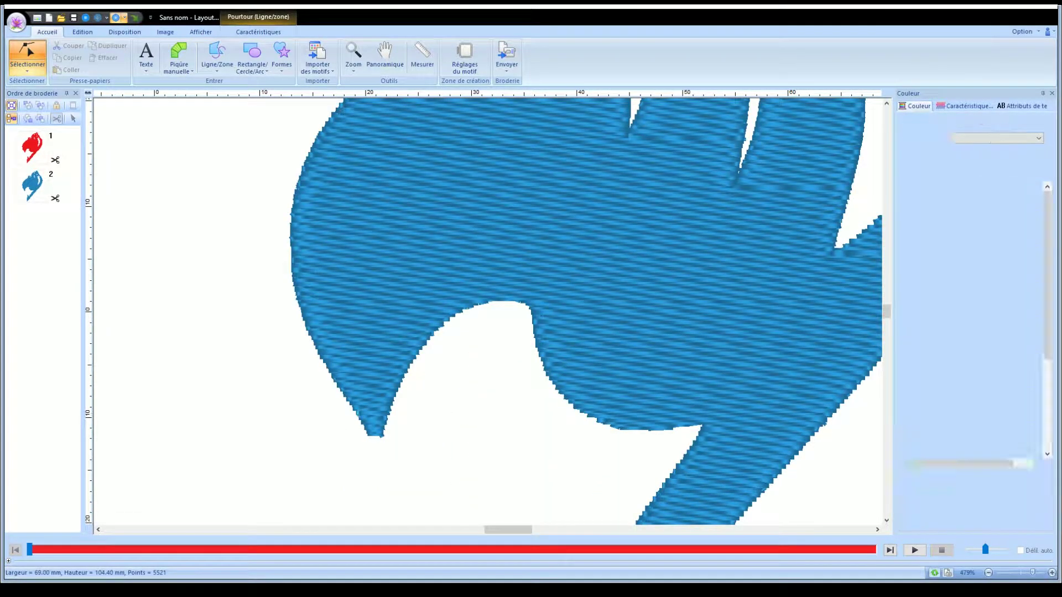
click(379, 435)
click(380, 449)
Sharpen the tip of the blue emblem's rightmost flame by adjusting its end node and deleting the extra one
scroll(380, 449, up, 5)
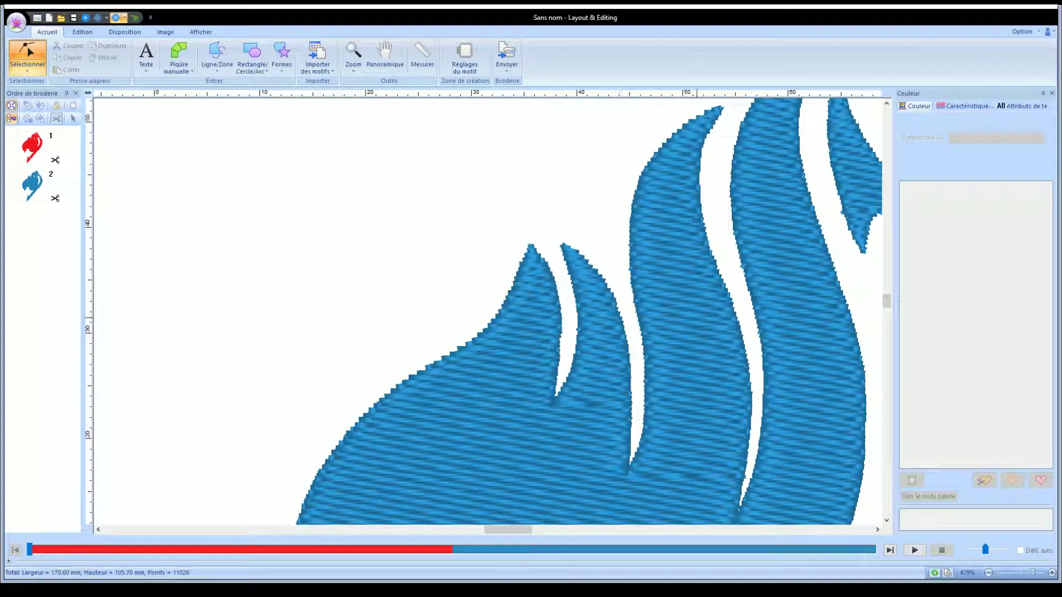
click(615, 326)
drag(493, 530, 502, 529)
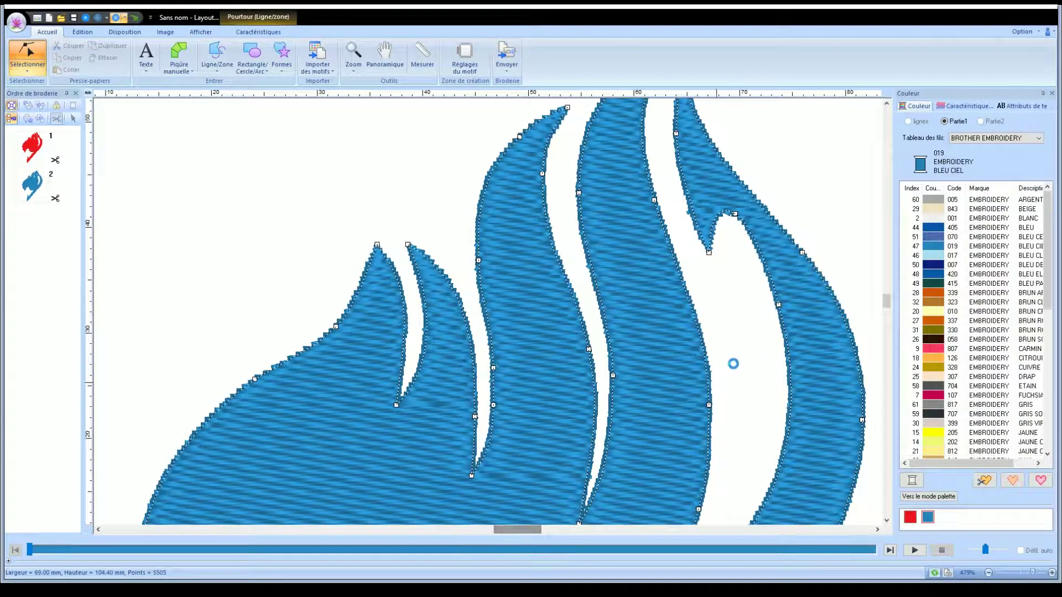
scroll(730, 368, up, 3)
drag(687, 253, 683, 236)
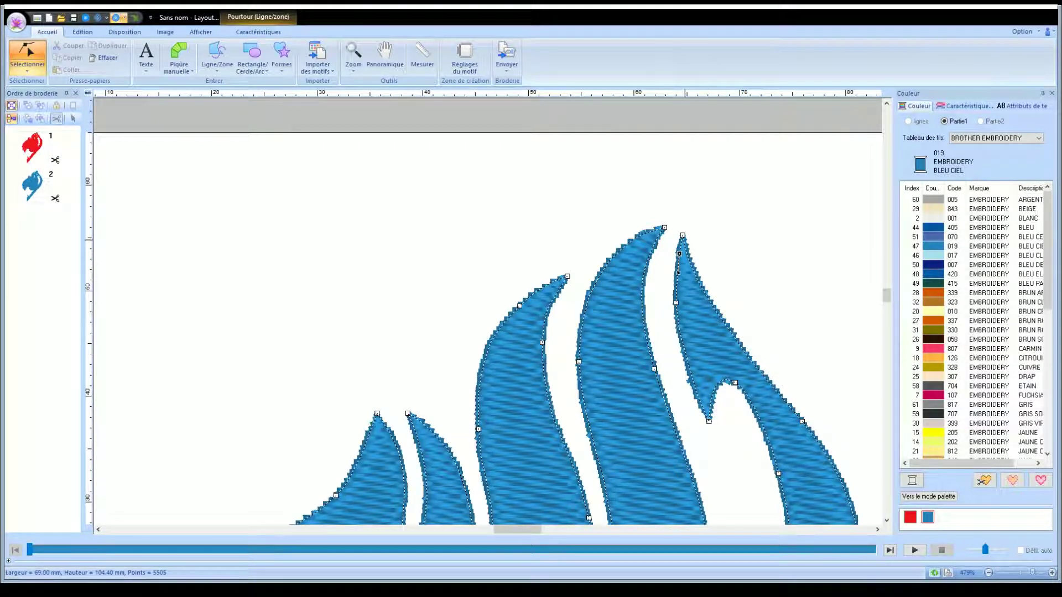
key(Delete)
key(Escape)
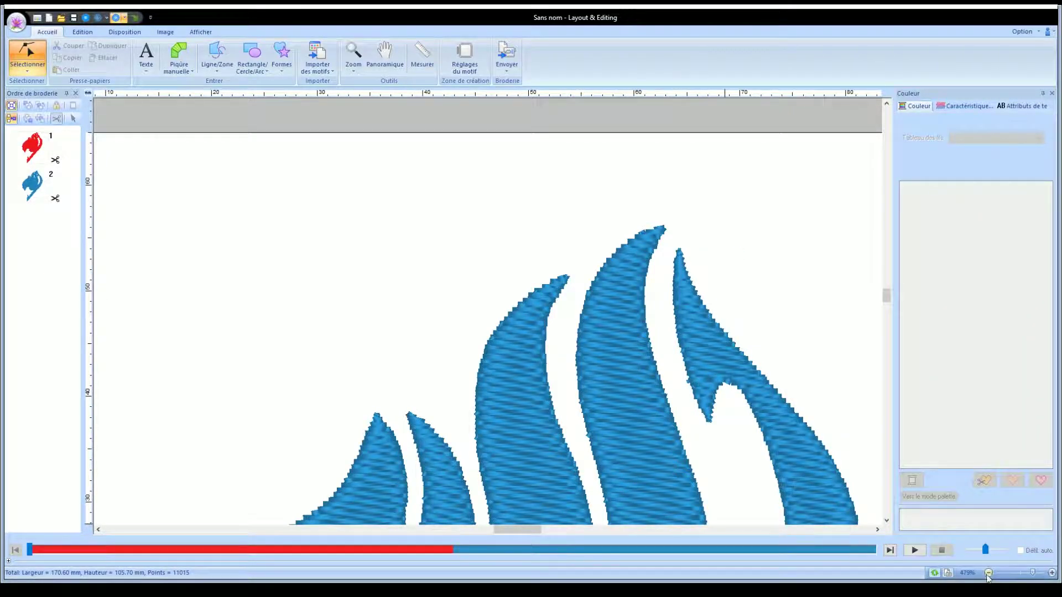
Move the end node at the tip of the red emblem's rightmost flame slightly down
click(355, 55)
right_click(372, 122)
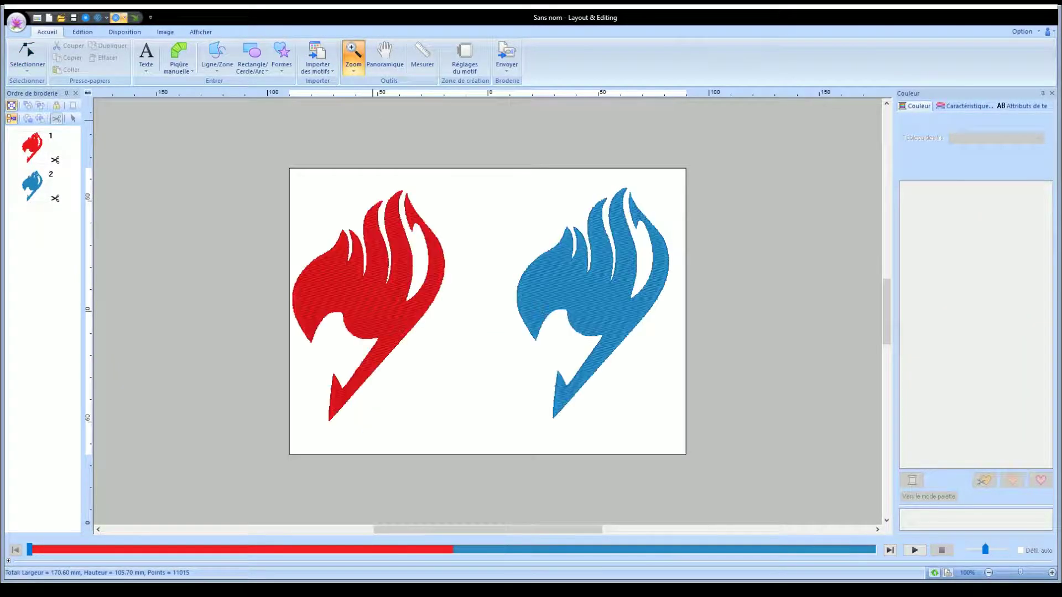
click(354, 70)
click(372, 157)
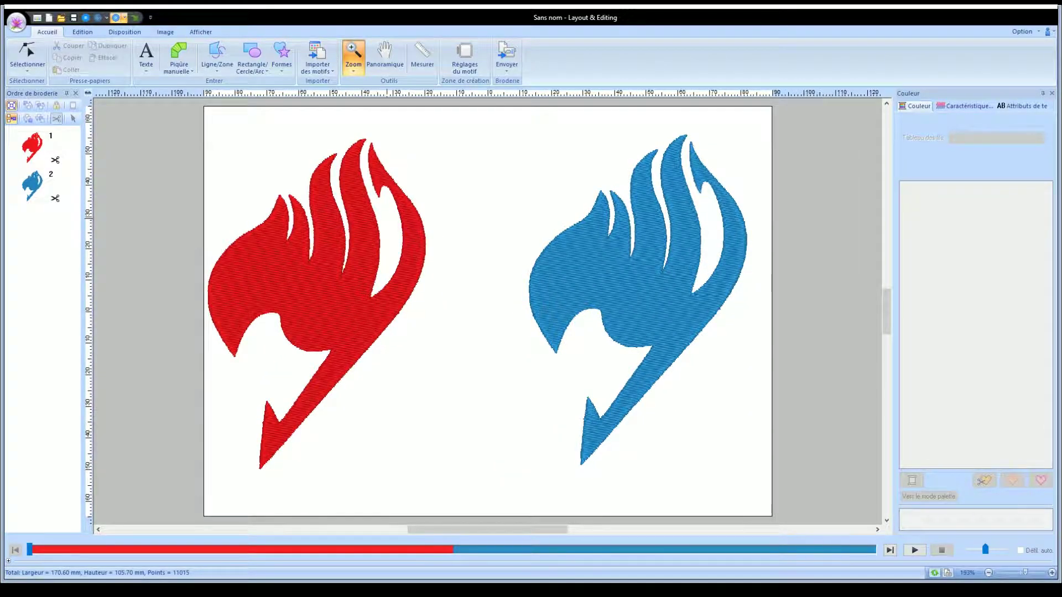
click(25, 53)
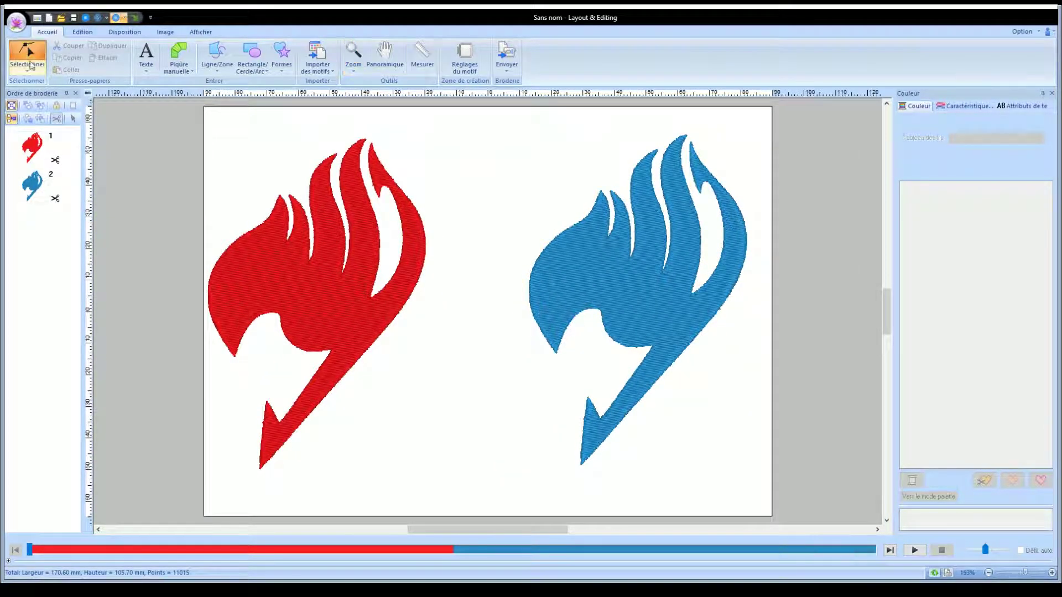
click(354, 304)
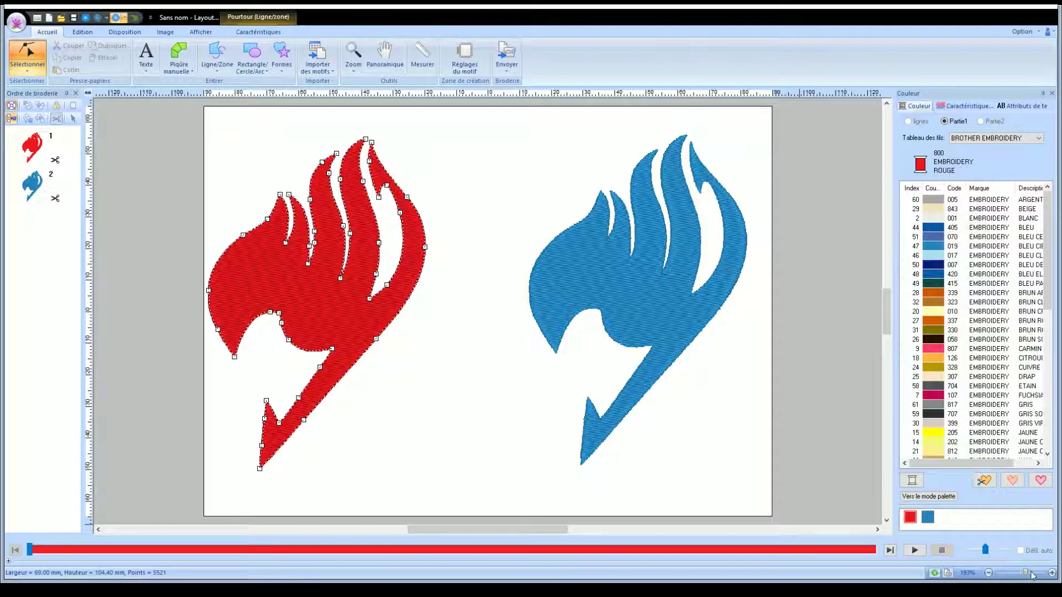
drag(1027, 572, 1036, 572)
drag(481, 531, 454, 531)
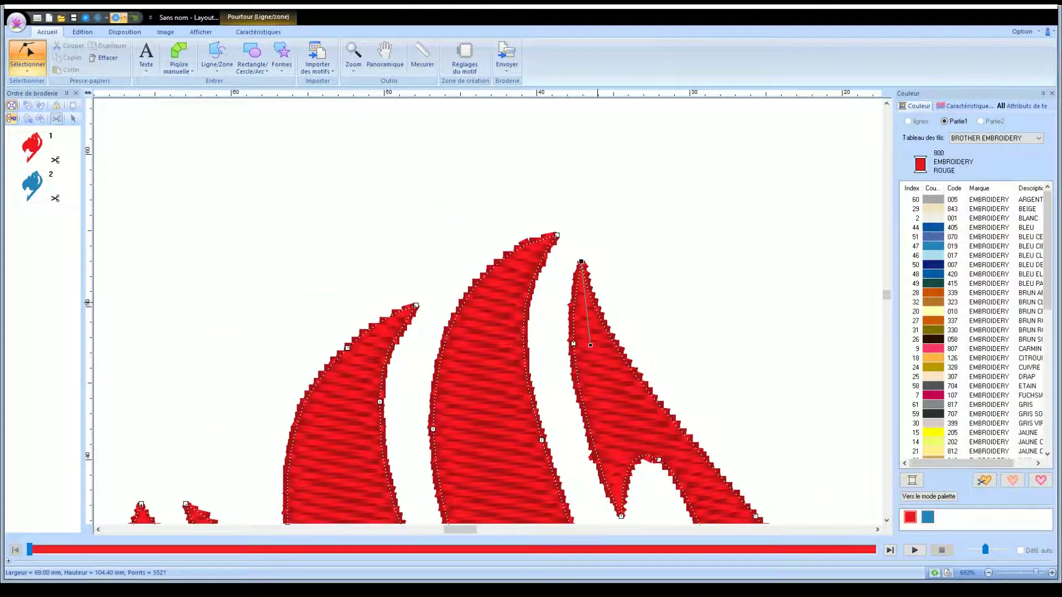
click(680, 265)
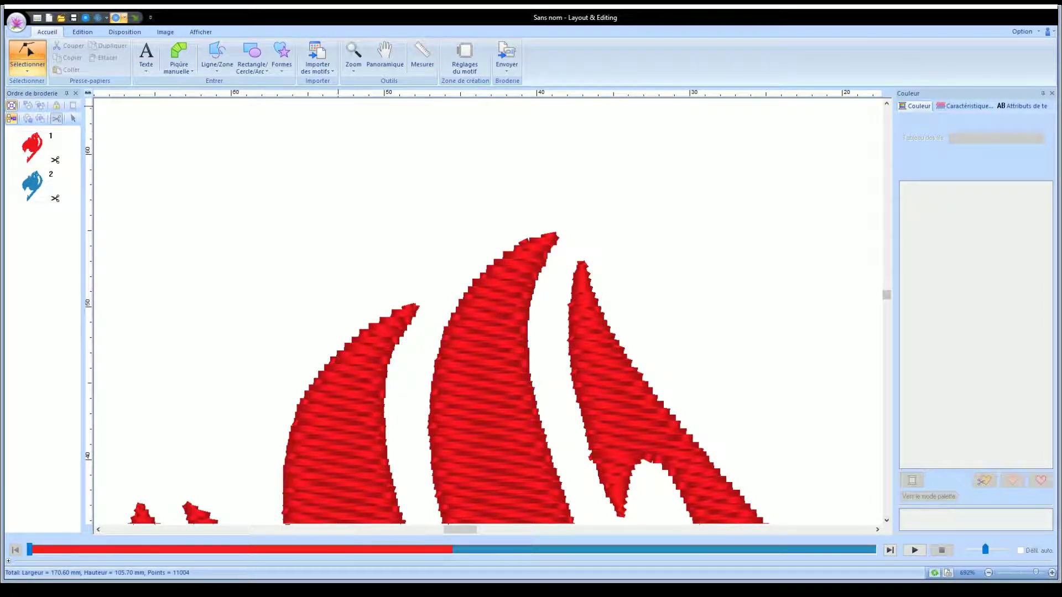
Move the red emblem right and the blue emblem left so they sit closer together within the design page
click(356, 72)
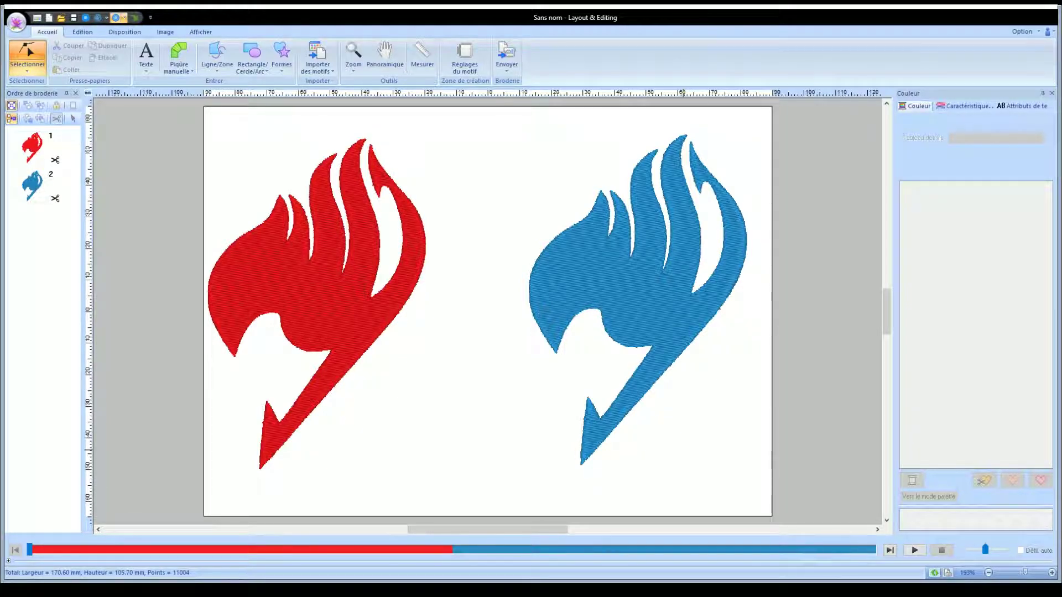
click(304, 273)
drag(285, 249, 333, 244)
drag(625, 283, 601, 279)
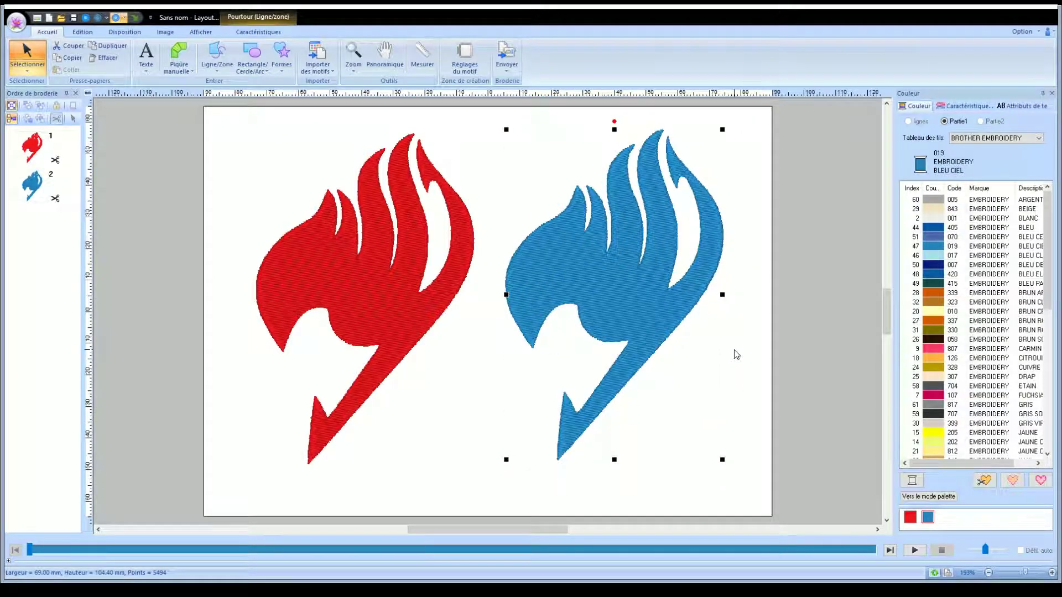
click(734, 351)
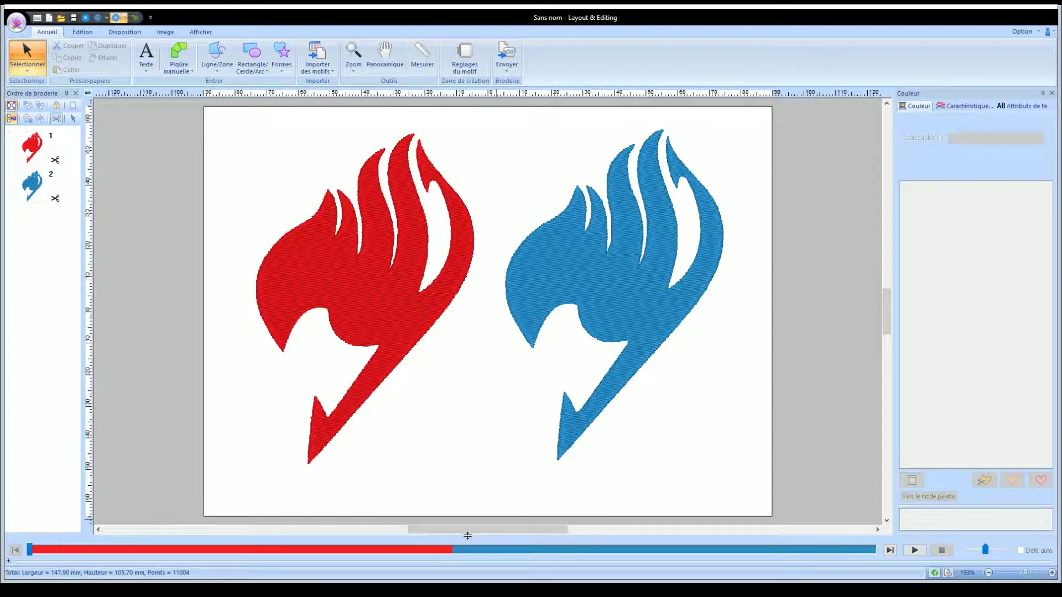
Add the text "Natsu" in font 032 over the lower part of the red emblem
click(146, 55)
click(261, 89)
click(194, 50)
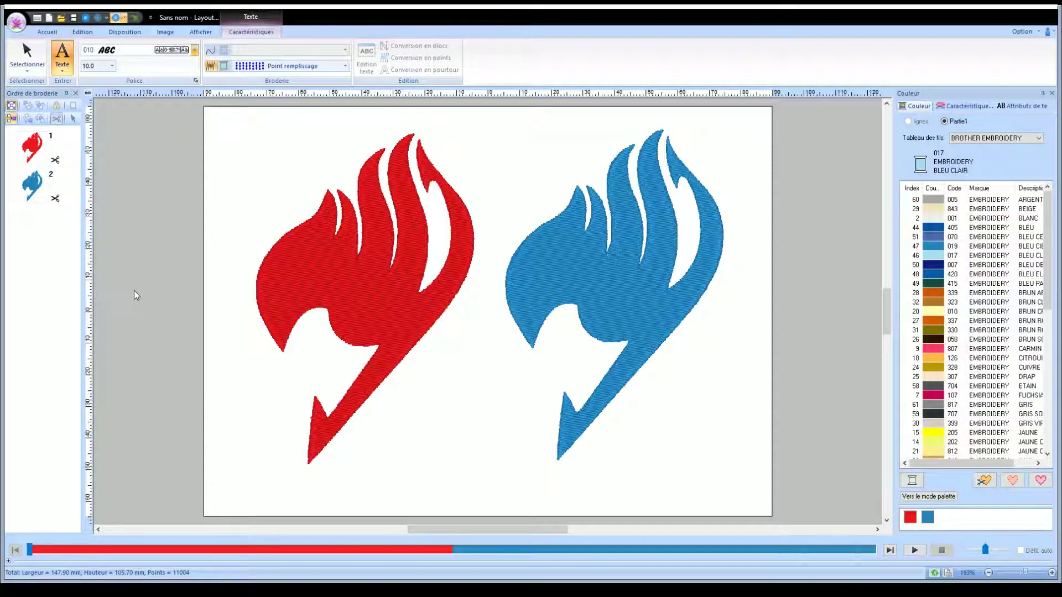
click(127, 305)
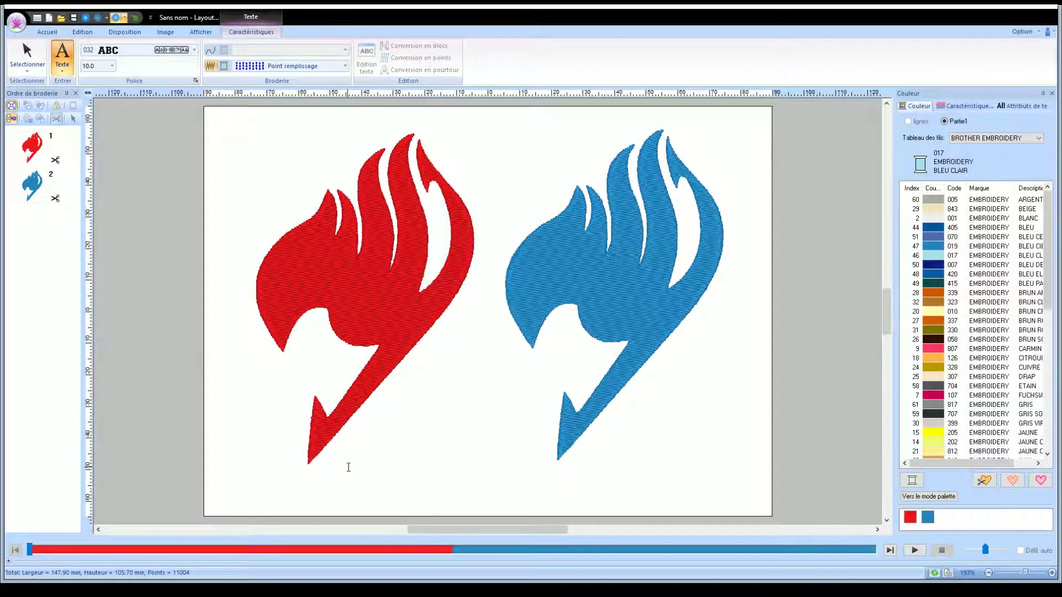
click(264, 393)
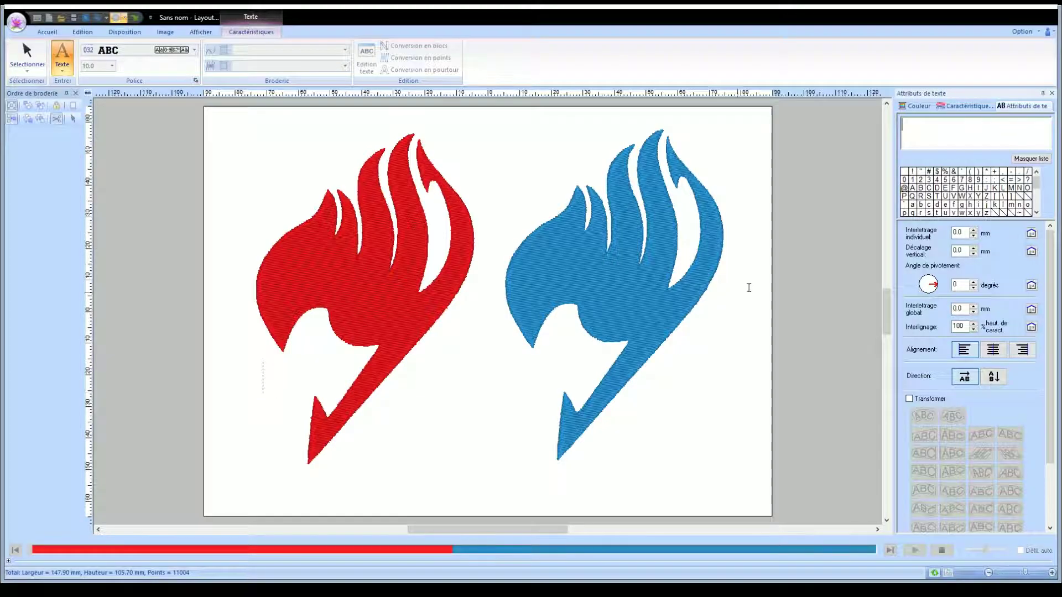
text(Natsu)
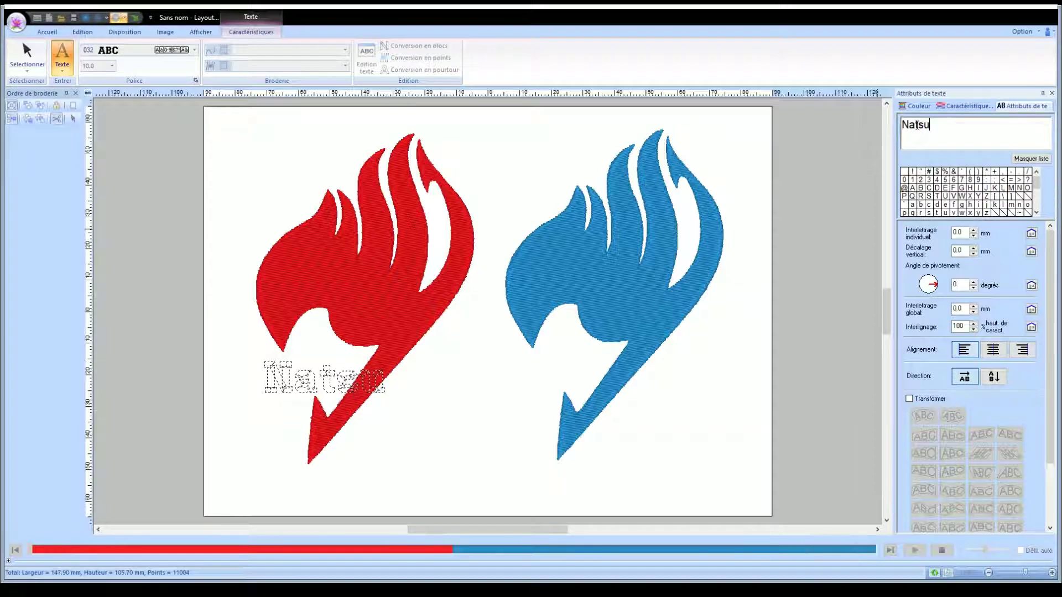
key(Return)
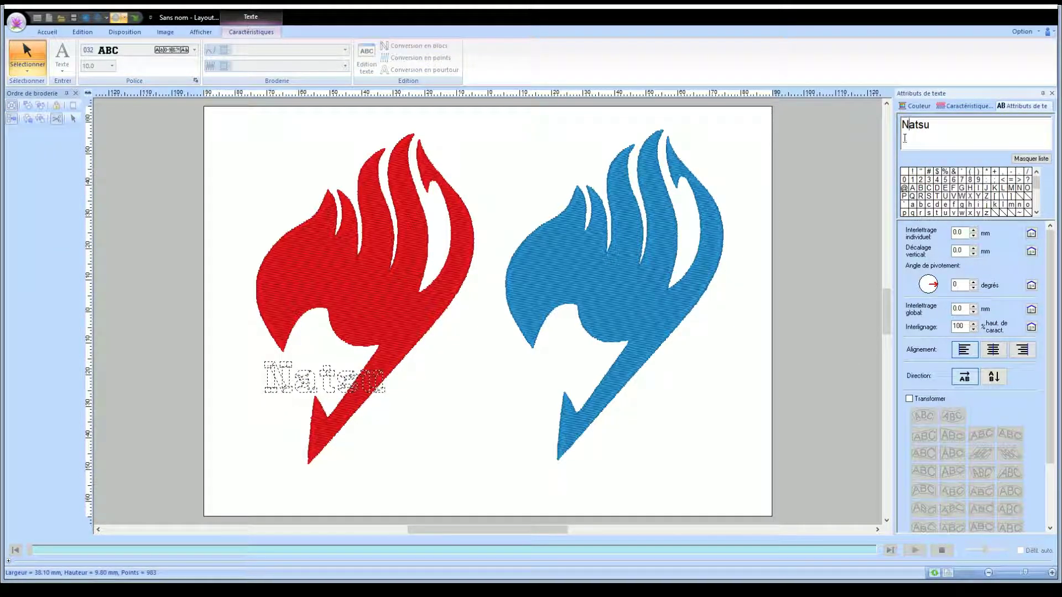
Colour the "Natsu" text with the red emblem's thread and move it slightly up and left, clear of the emblem's stem
click(919, 106)
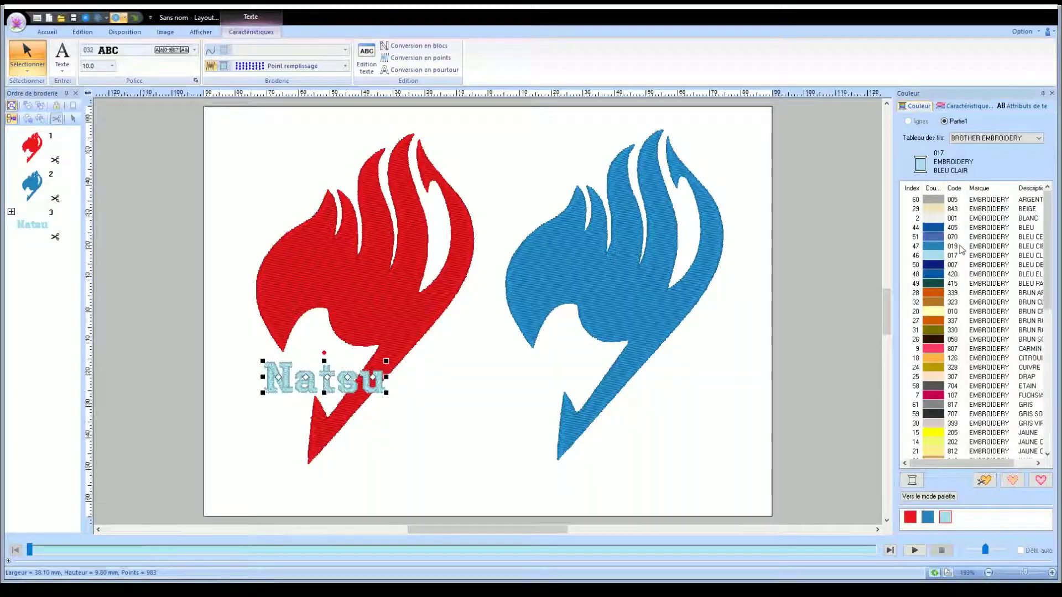
scroll(984, 422, down, 7)
click(910, 518)
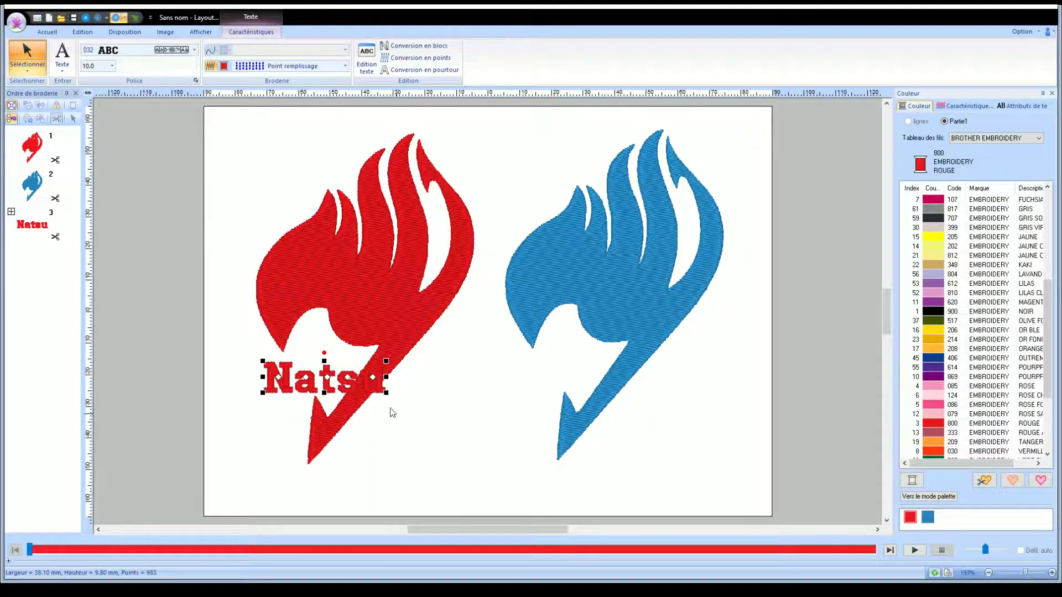
drag(343, 381, 314, 366)
click(431, 403)
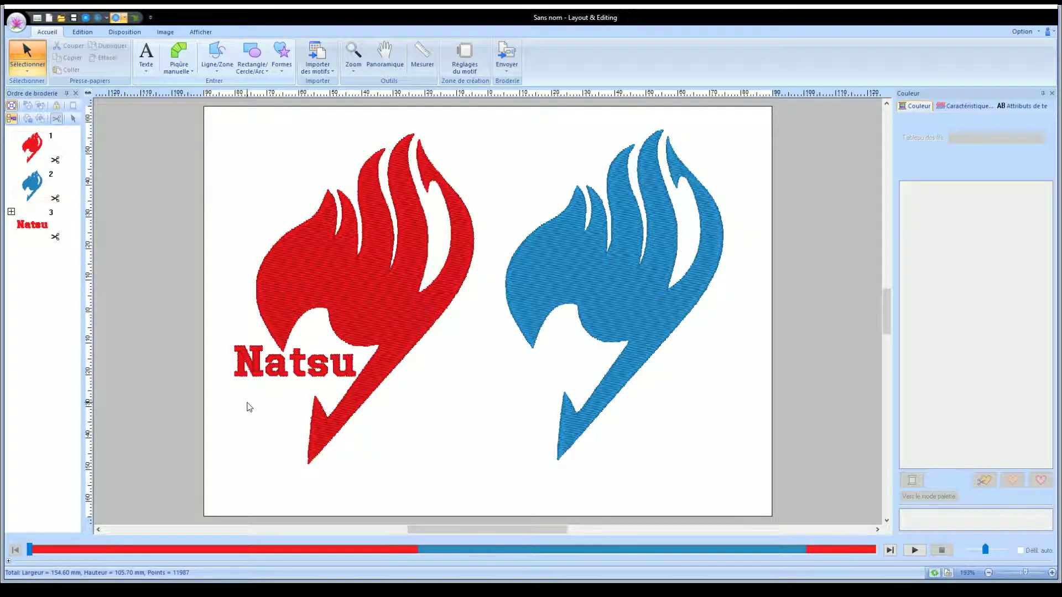
Add the text "Dragnir" in red thread near the page's lower edge, beneath the red emblem
click(147, 56)
click(228, 486)
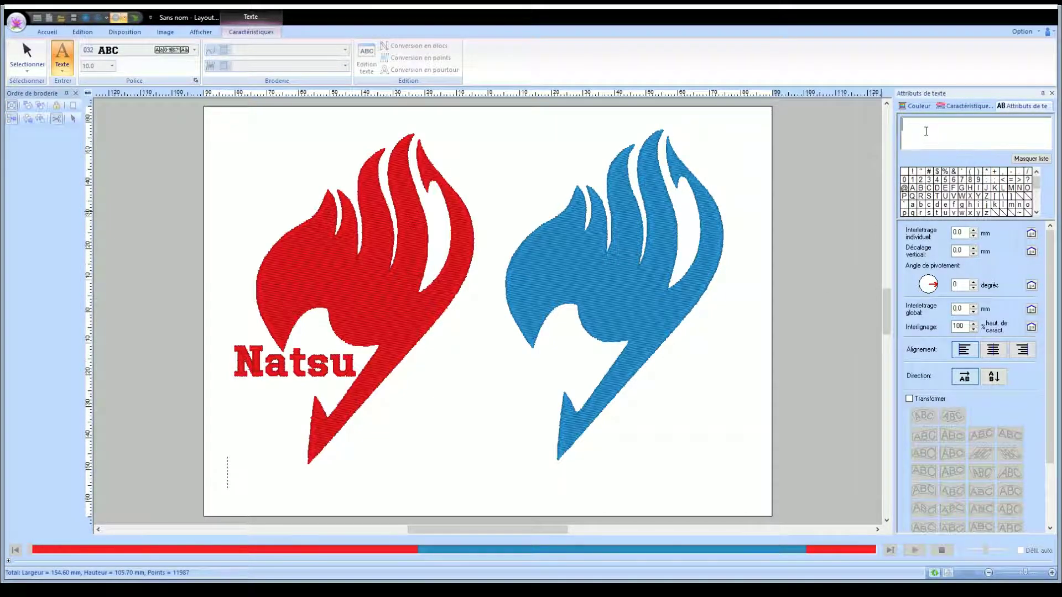
text(Dragnir)
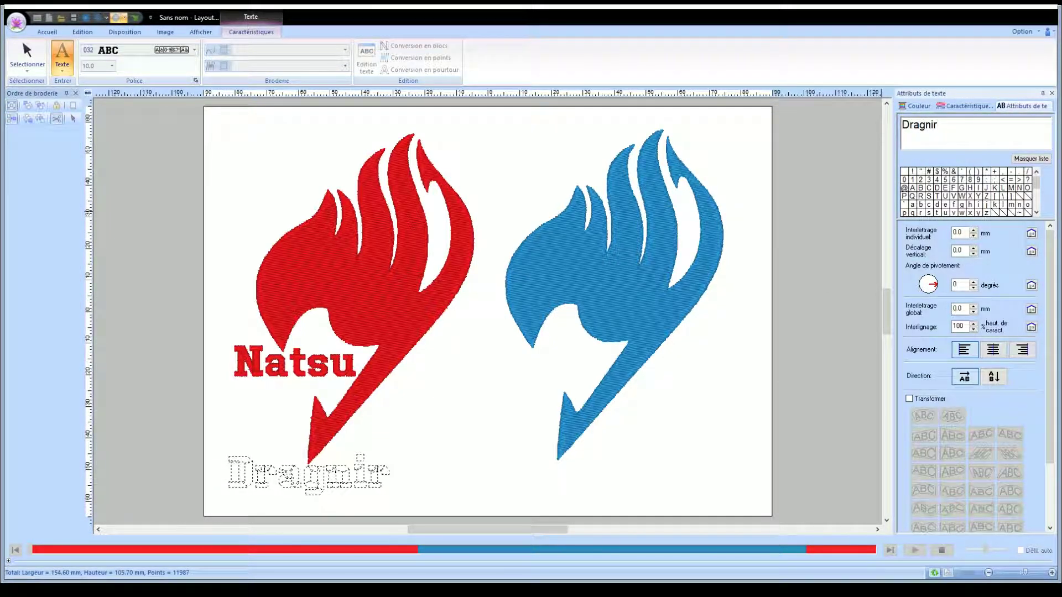
key(Return)
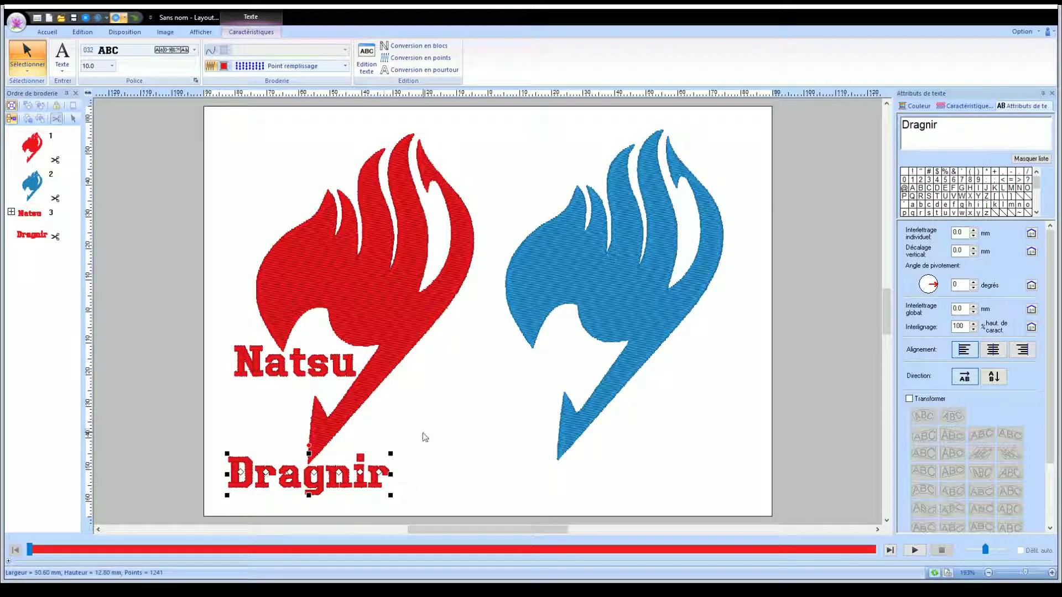
Shrink the "Dragnir" text to about 45 mm wide and move it right, below the red emblem's bottom tip
drag(390, 496, 371, 491)
drag(292, 477, 383, 476)
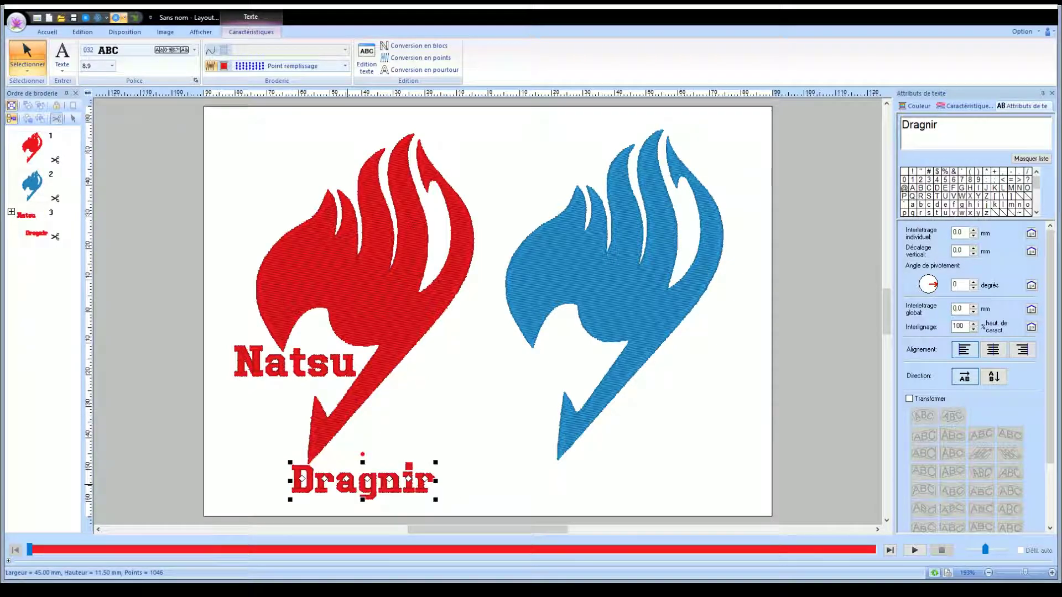
click(467, 386)
Add the text "Grey" in the blue emblem's thread colour, below the left part of the blue emblem
click(145, 62)
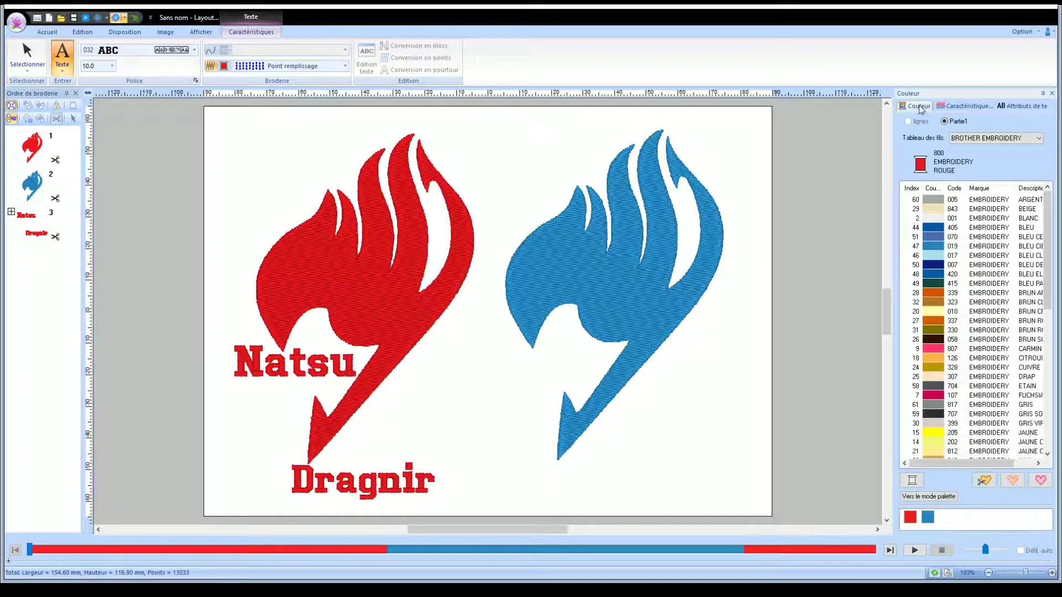
click(490, 375)
text(Grey)
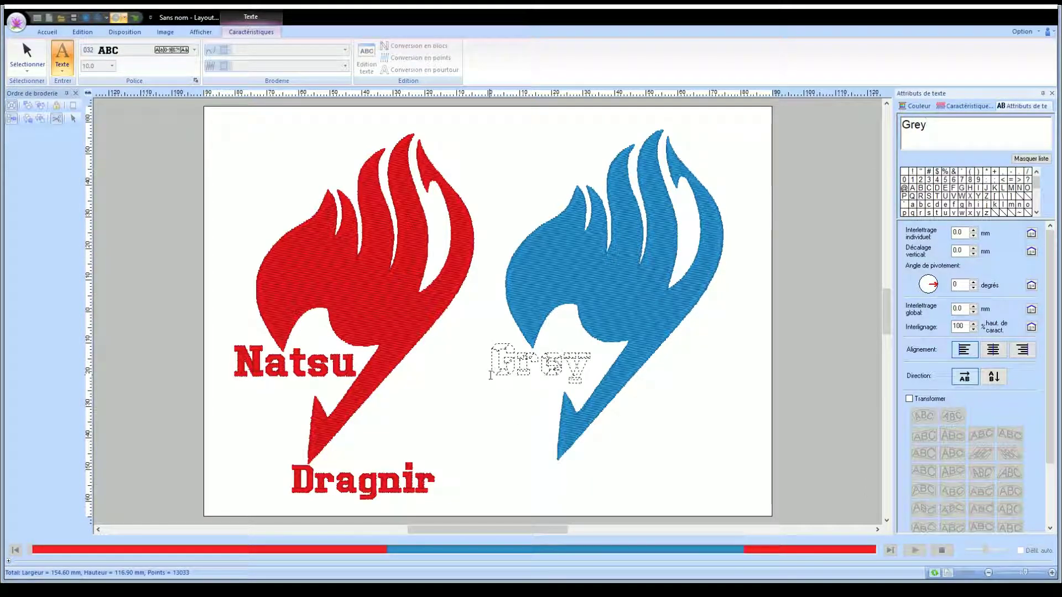
key(Return)
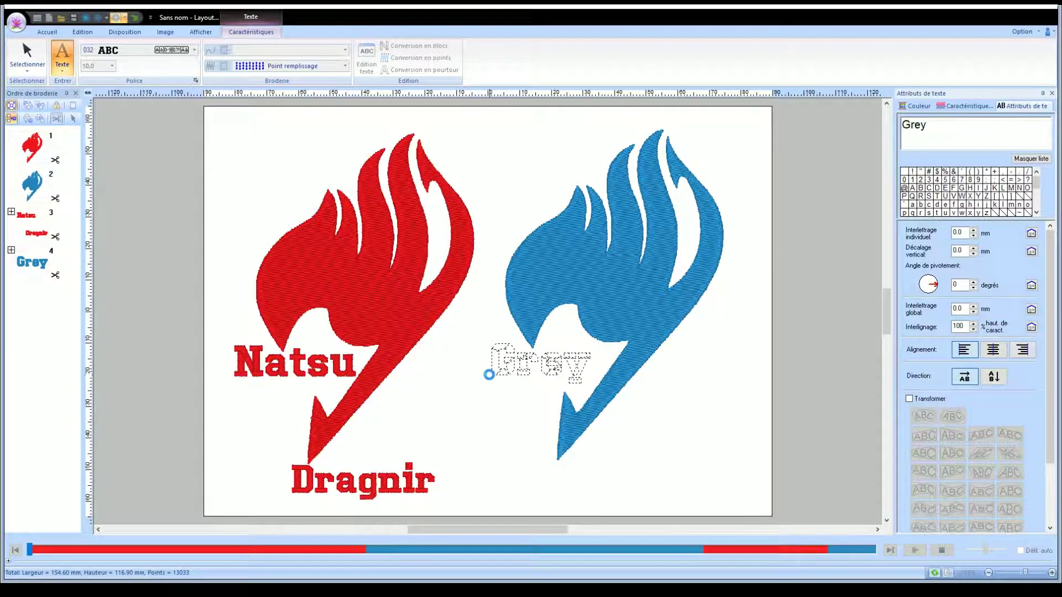
Add the text "Fullbuster" in blue thread at the bottom tip of the blue emblem
click(68, 61)
click(63, 58)
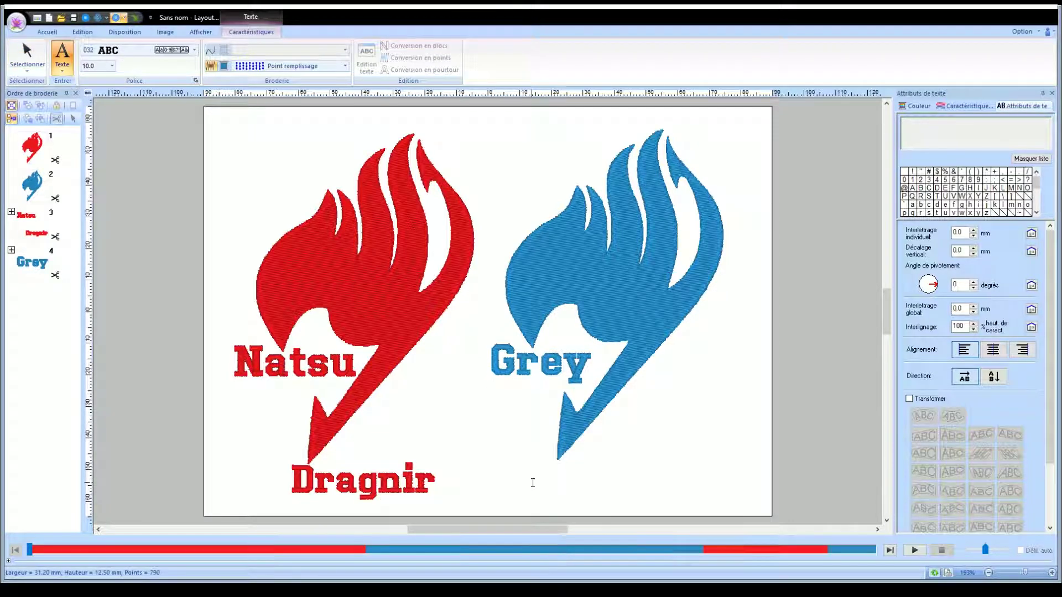
click(535, 480)
text(F)
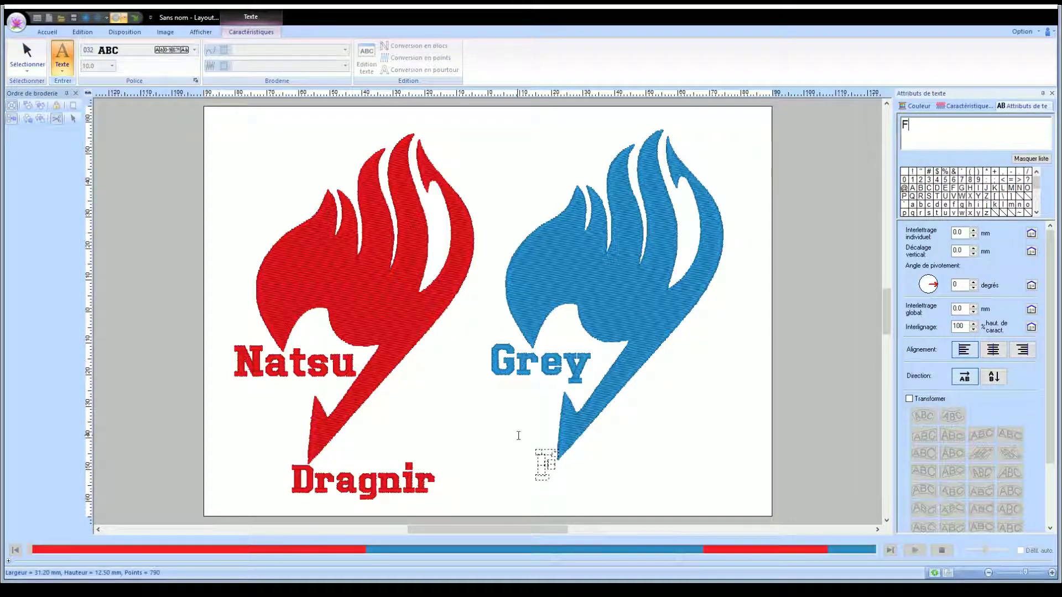
text(ulll)
key(BackSpace)
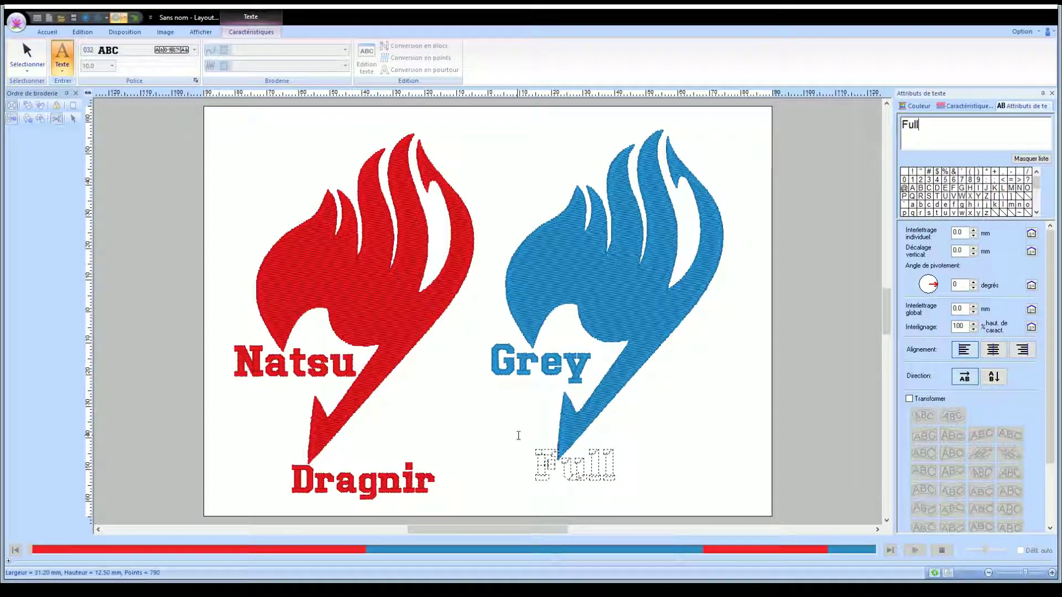
text(buster)
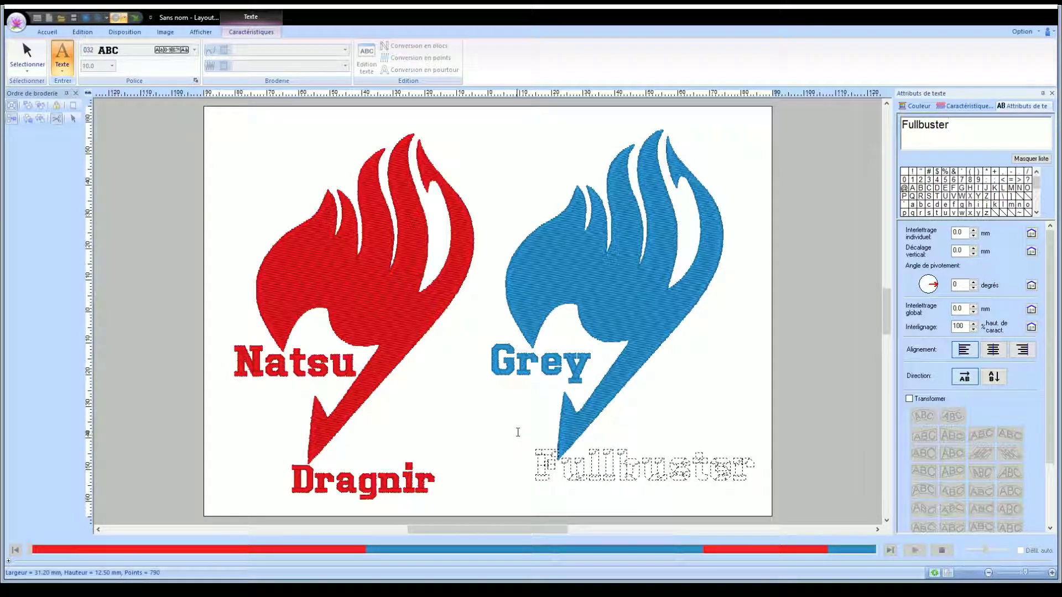
key(Return)
Move the "Fullbuster" text left and down so it sits beneath the blue emblem, level with "Dragnir"
click(688, 430)
drag(634, 477, 609, 490)
drag(608, 482, 608, 480)
click(718, 408)
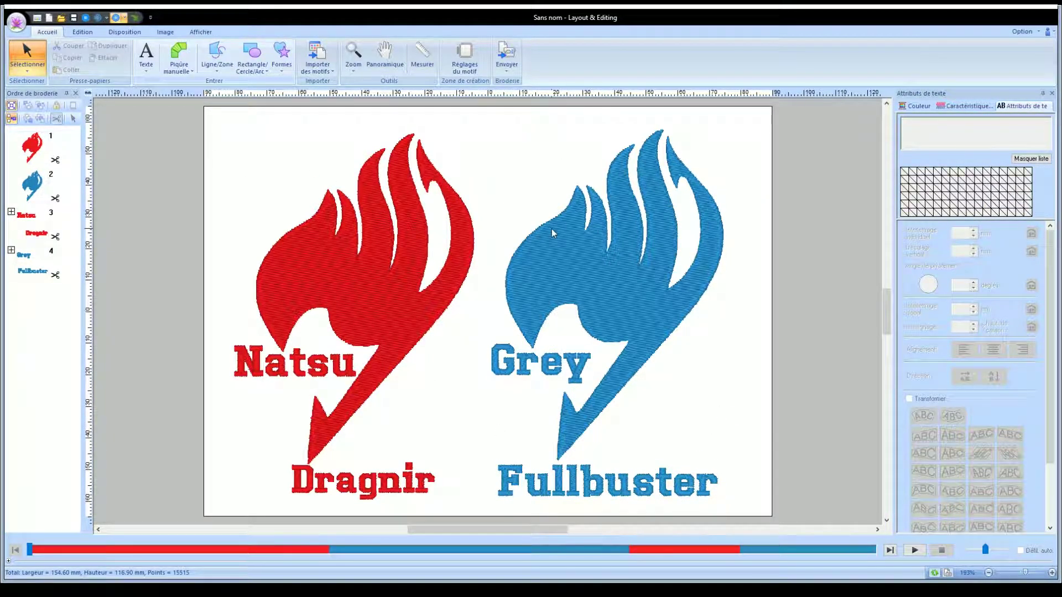
Add the text "Fairy Tail" in orange thread 208 in the upper-left corner of the design page
click(146, 55)
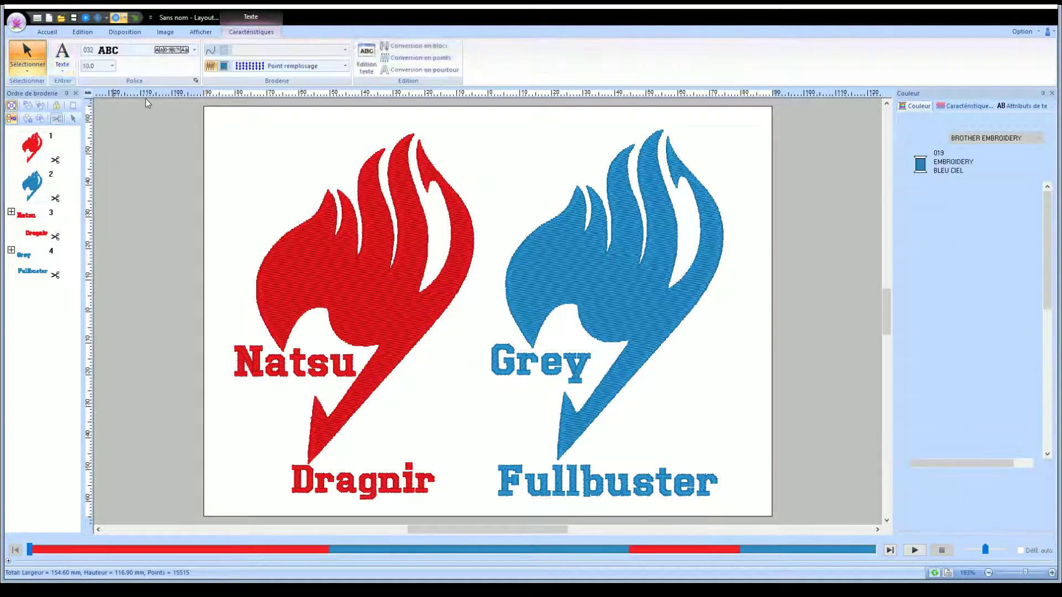
scroll(1000, 290, down, 3)
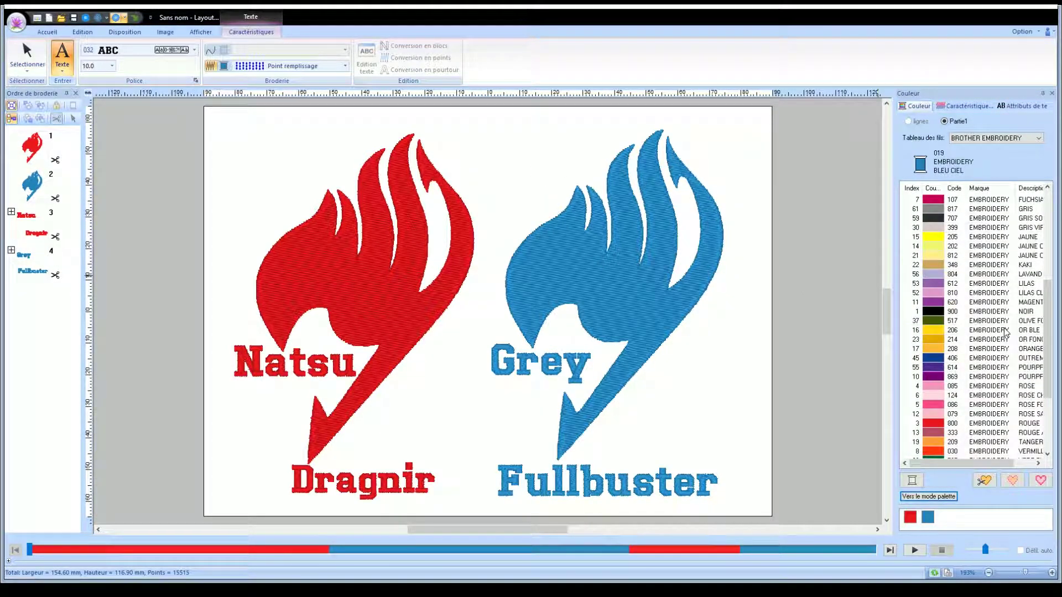
scroll(1004, 332, up, 6)
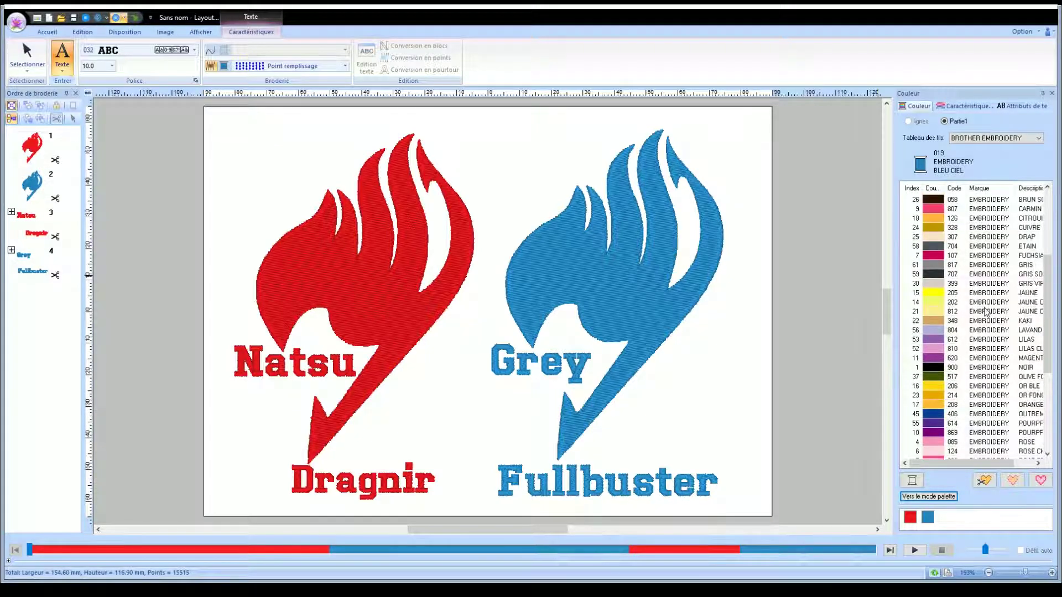
scroll(986, 311, up, 1)
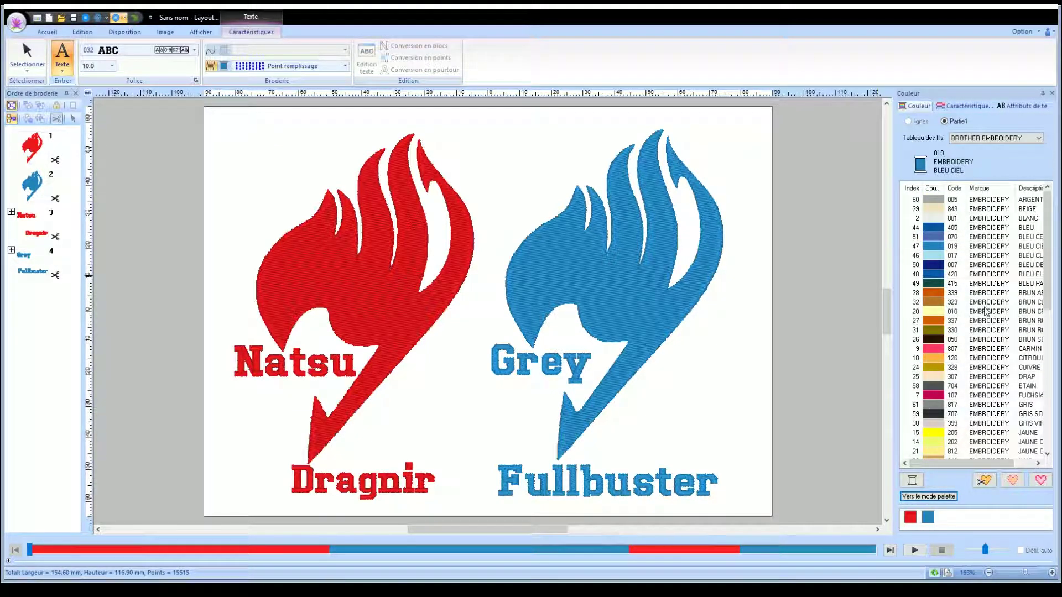
scroll(987, 287, down, 6)
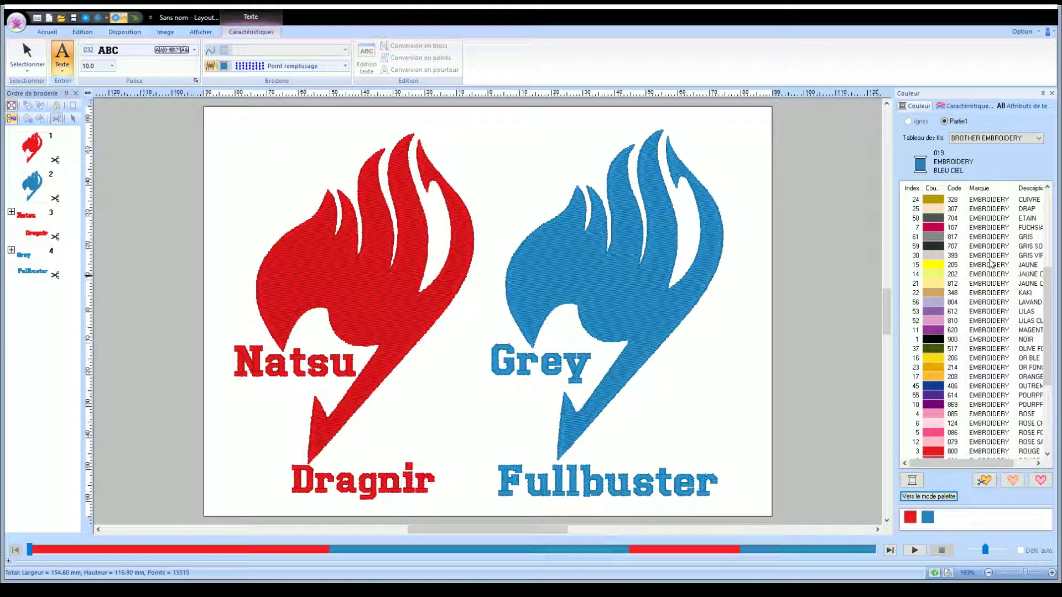
click(981, 381)
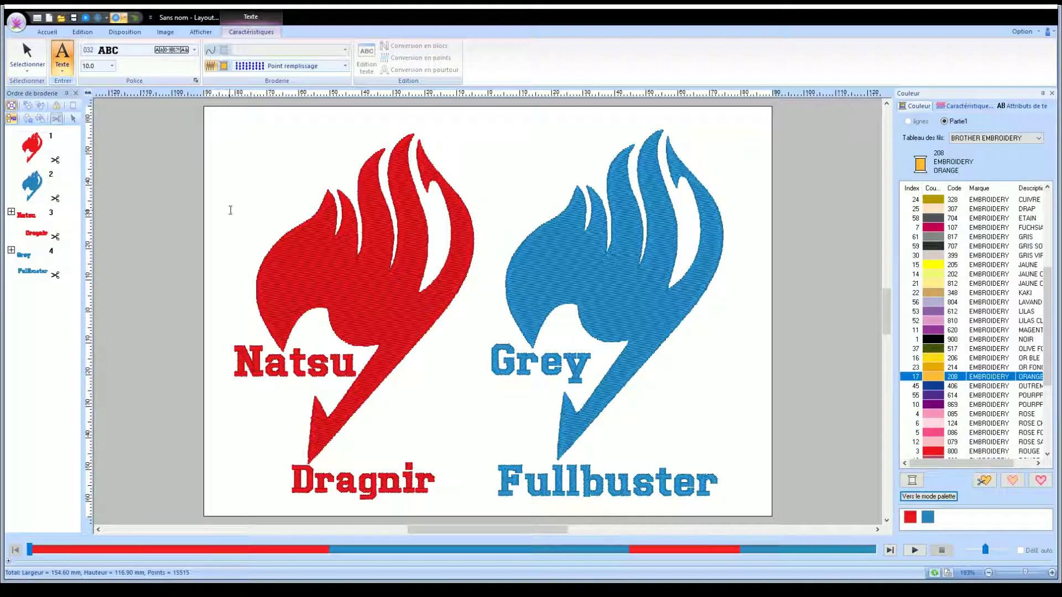
click(218, 155)
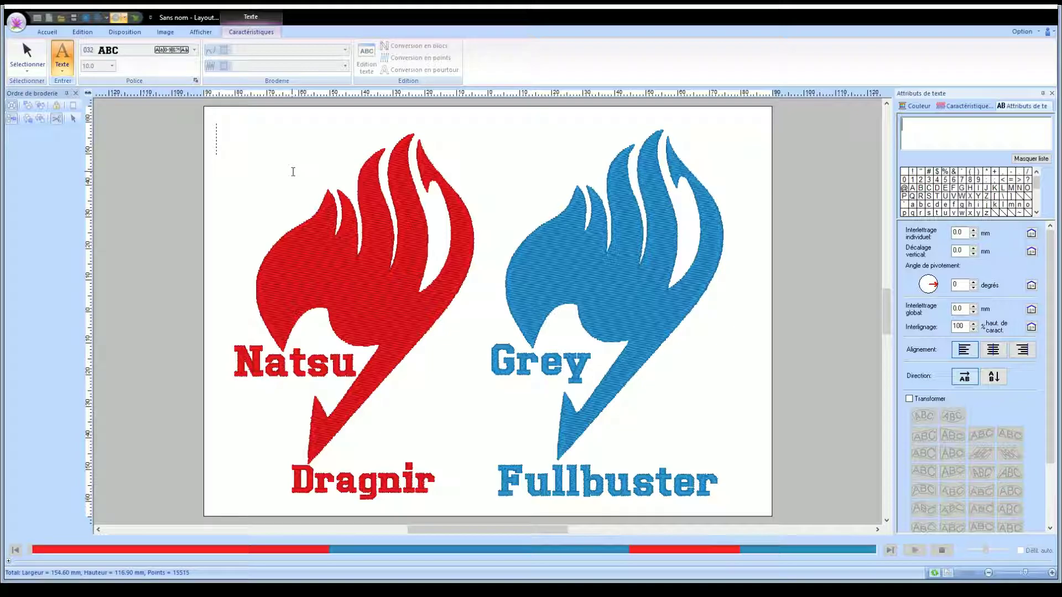
text(Fa)
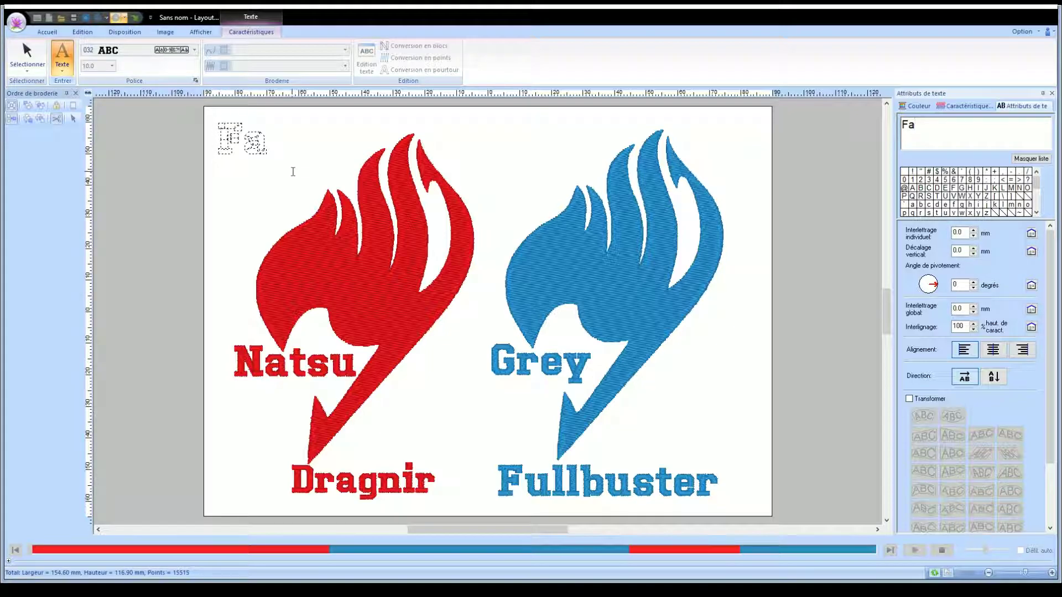
text(iry Tail)
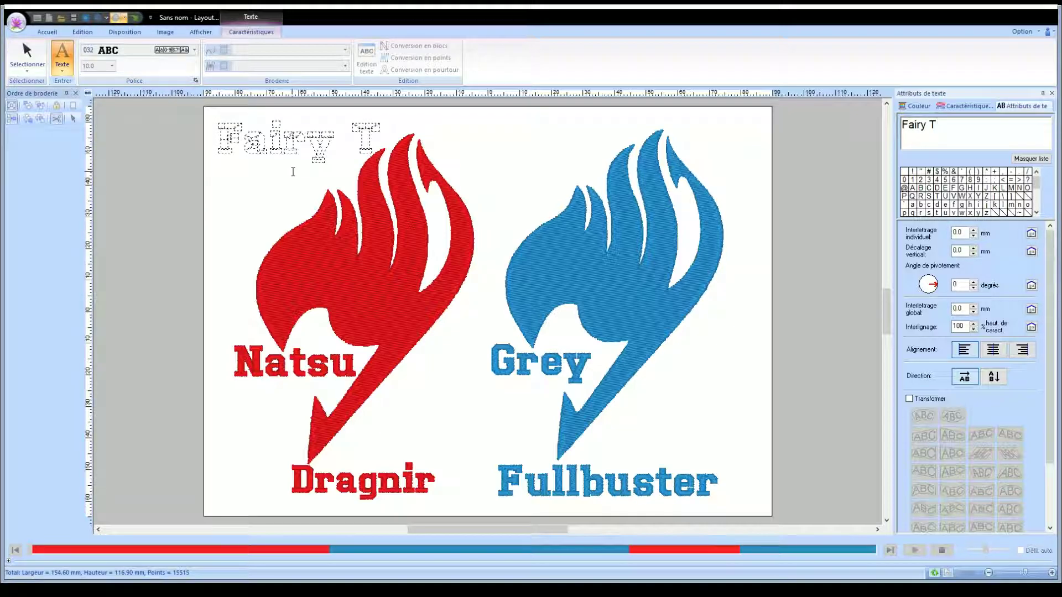
click(305, 146)
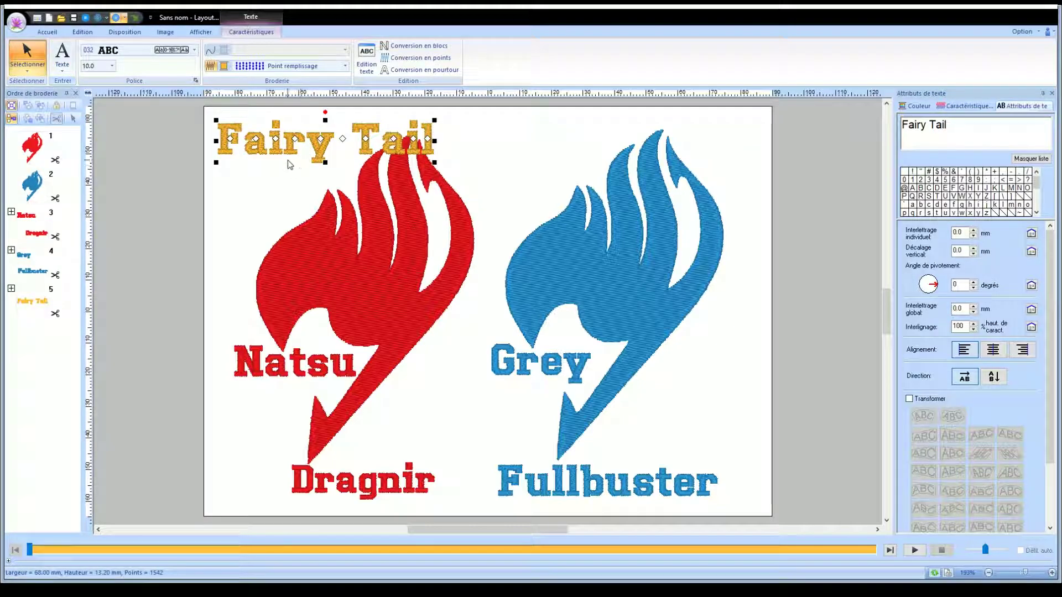
Transform the "Fairy Tail" text so it arches along the outside of a circle, with its character rotation at 0 degrees
click(911, 400)
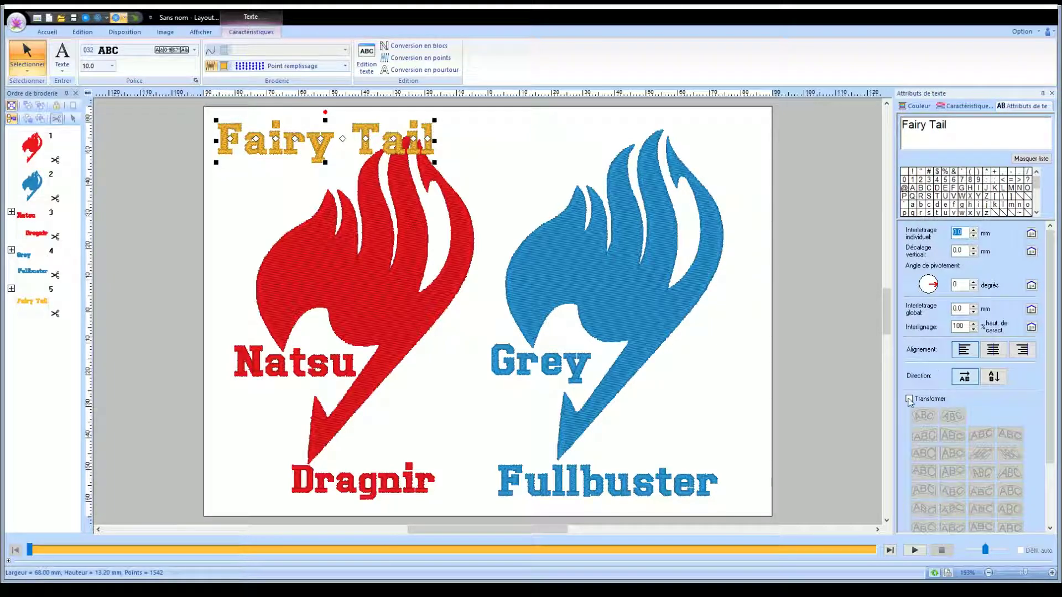
click(923, 417)
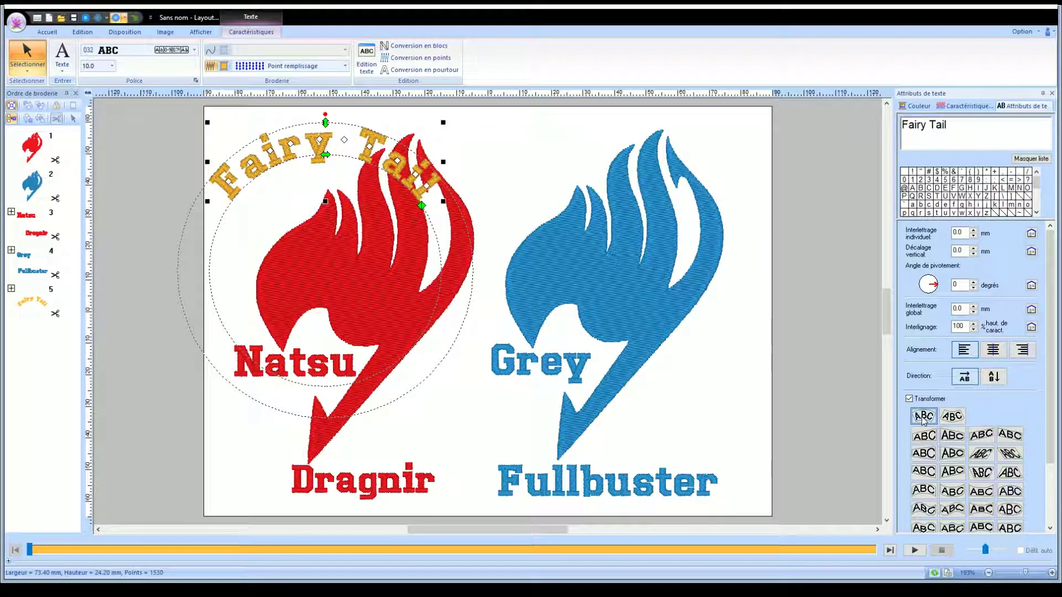
scroll(935, 427, down, 1)
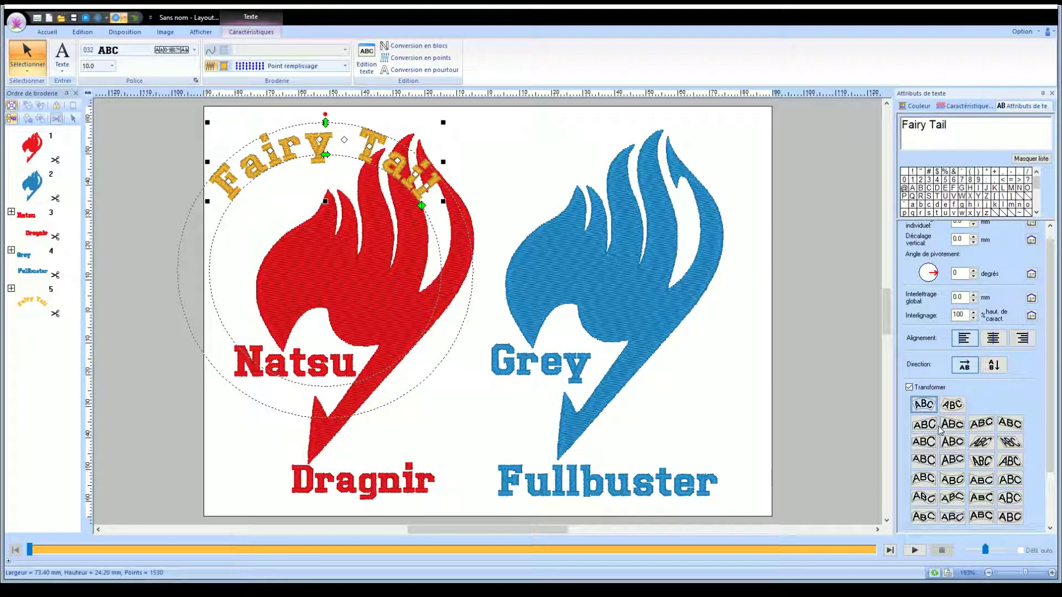
scroll(940, 430, up, 1)
click(933, 278)
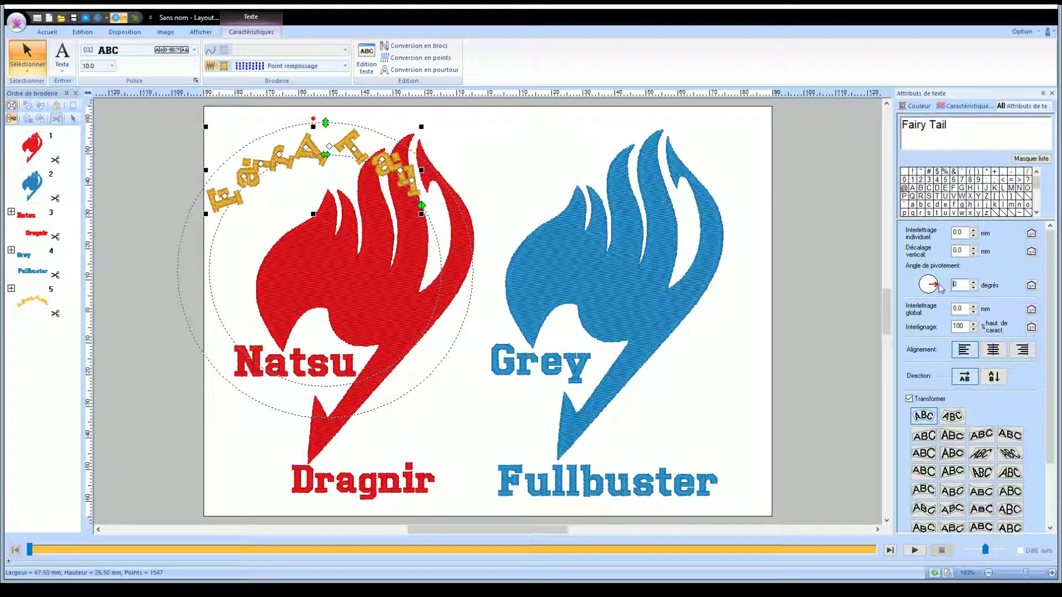
click(939, 284)
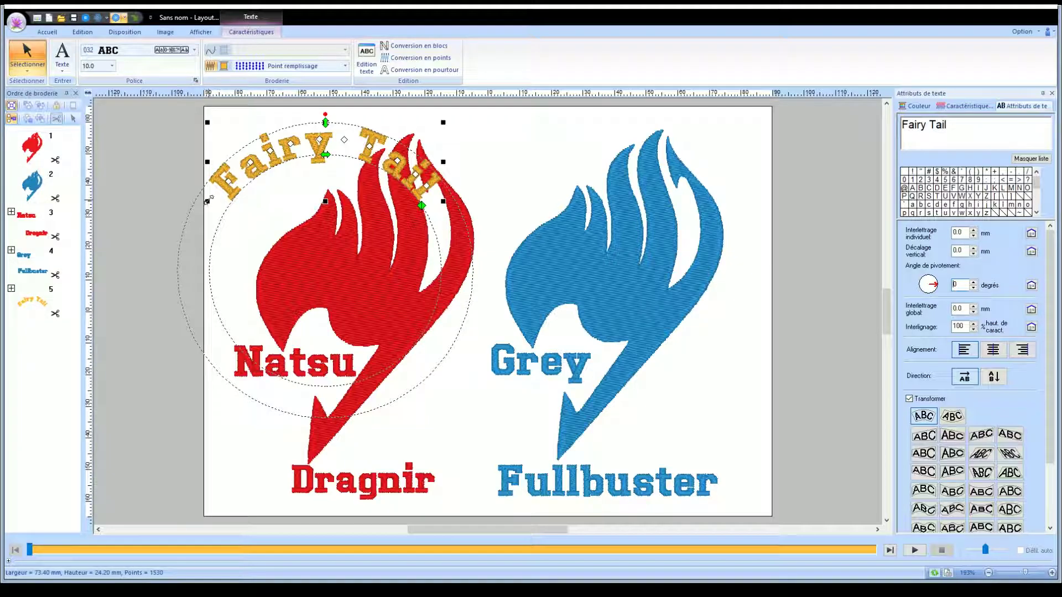
Rotate the arched "Fairy Tail" text counterclockwise and enlarge it to about 77 mm wide and 53 mm high
drag(325, 114, 301, 121)
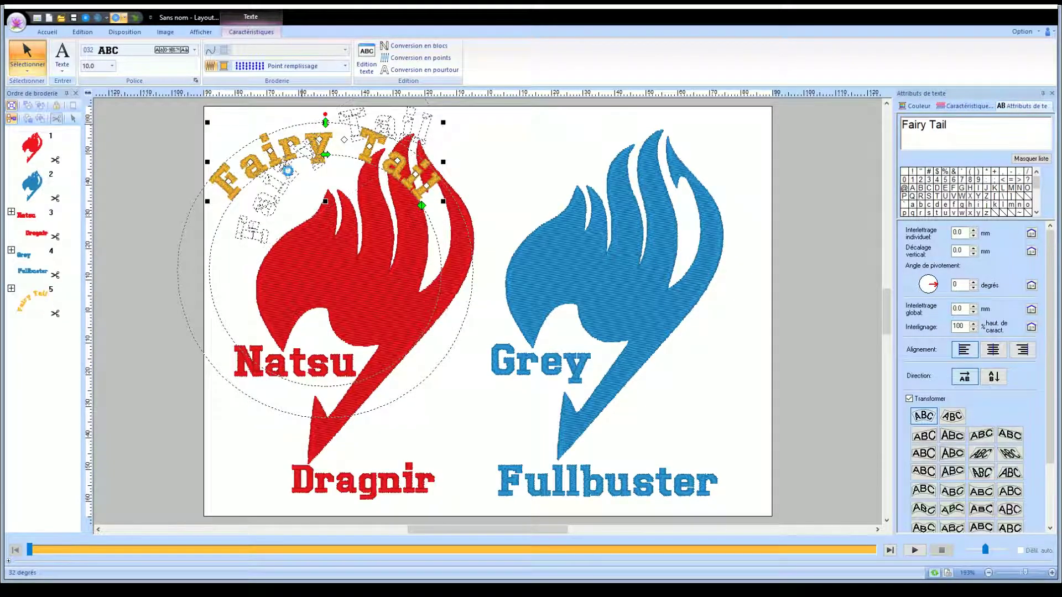
drag(253, 224, 221, 236)
drag(283, 184, 277, 187)
drag(402, 117, 449, 88)
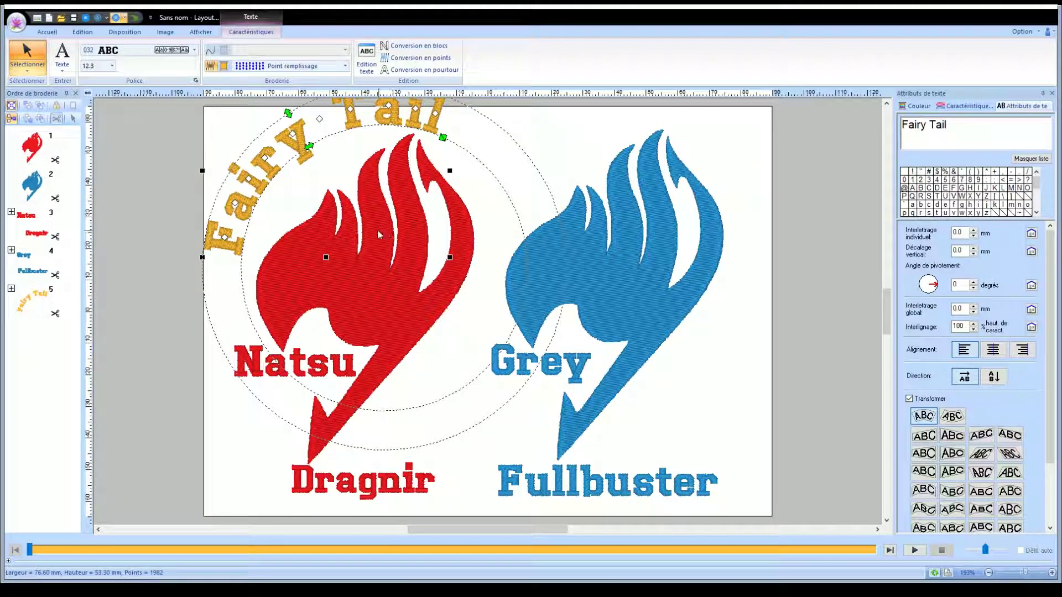
Rotate the arched "Fairy Tail" text further, shrink it to about 45 × 74 mm and fit it around the red emblem's upper-left side
drag(260, 158, 255, 206)
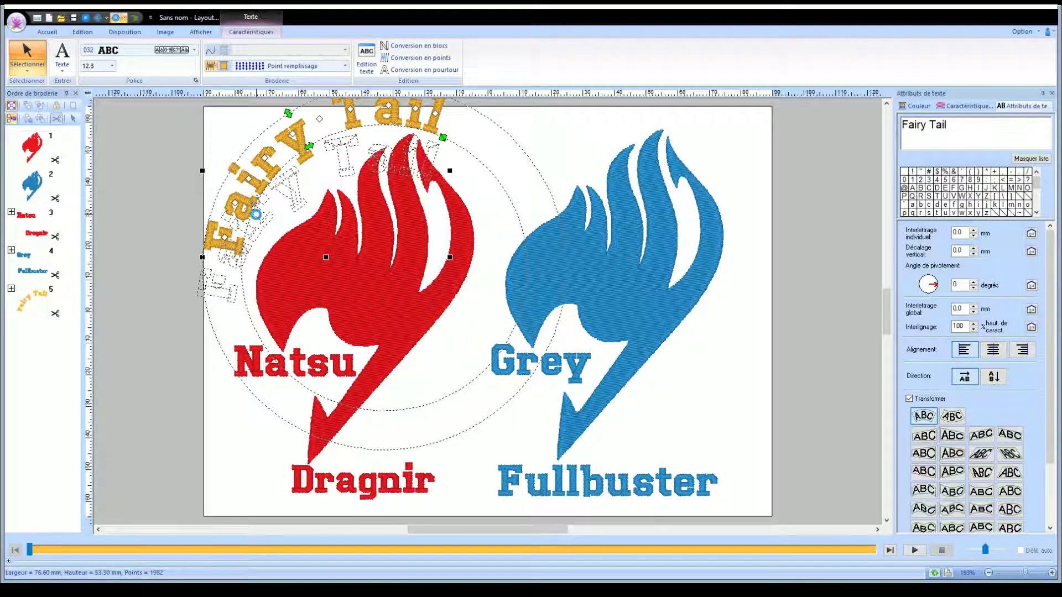
mouse_move(282, 161)
mouse_down()
mouse_move(292, 179)
mouse_move(274, 150)
mouse_up()
drag(184, 289, 202, 271)
drag(302, 193, 256, 234)
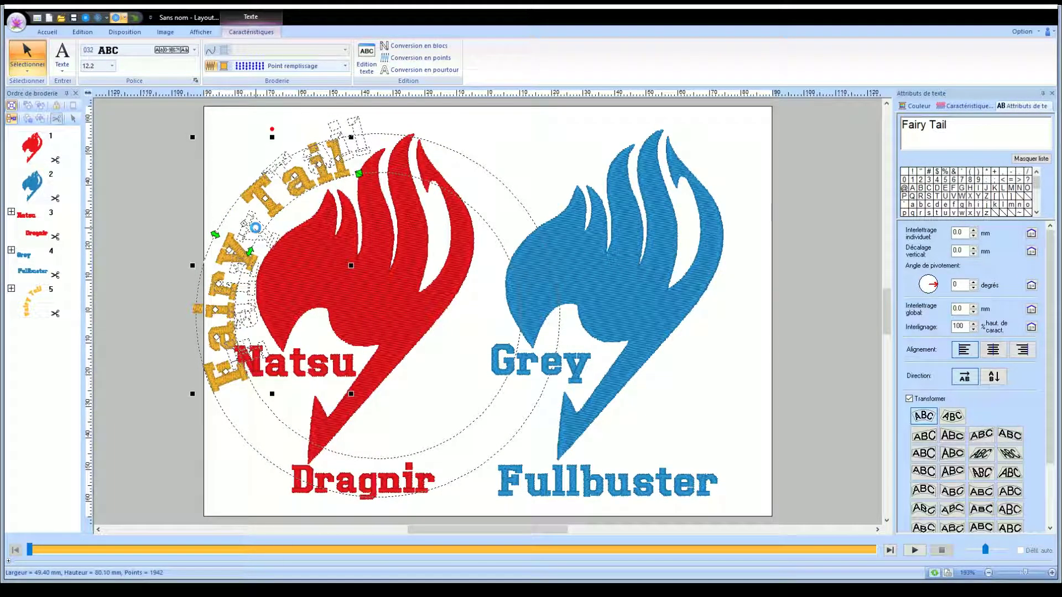
drag(214, 115, 226, 135)
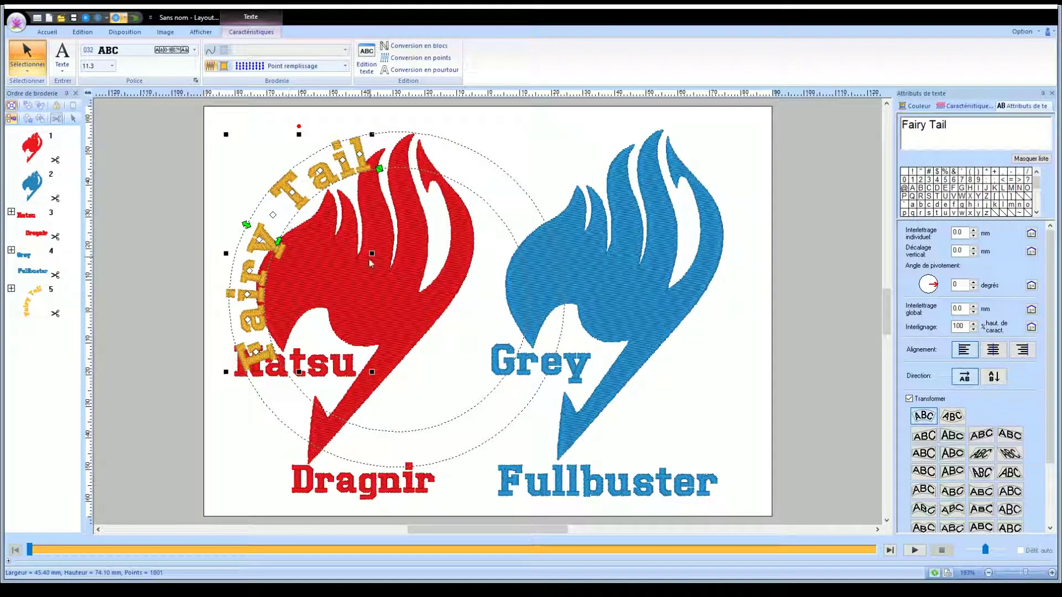
drag(260, 226, 248, 216)
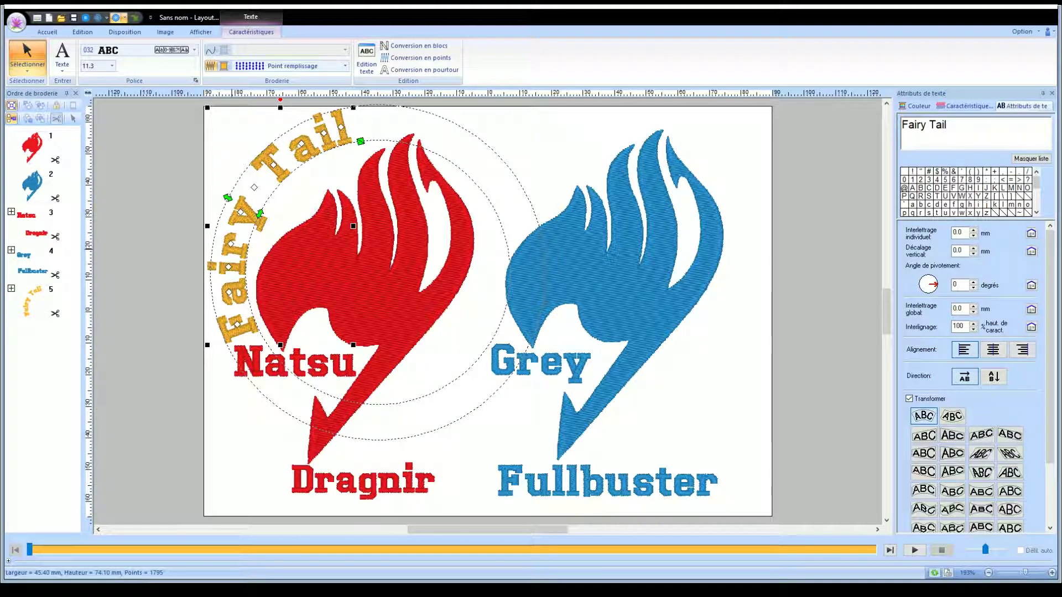
Paste a copy of the arched "Fairy Tail" text and place it along the upper-left side of the blue emblem
key(ctrl+v)
drag(292, 181, 519, 195)
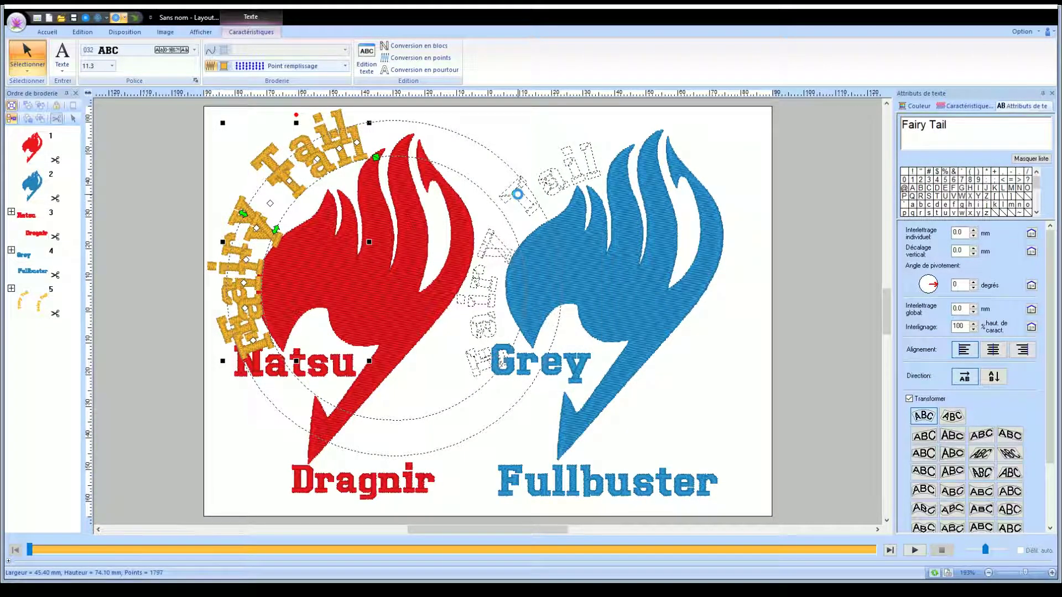
Move the blue emblem and its "Grey" label to the right, clear of the second "Fairy Tail" arch
click(552, 376)
click(554, 369)
drag(588, 277, 596, 281)
click(499, 111)
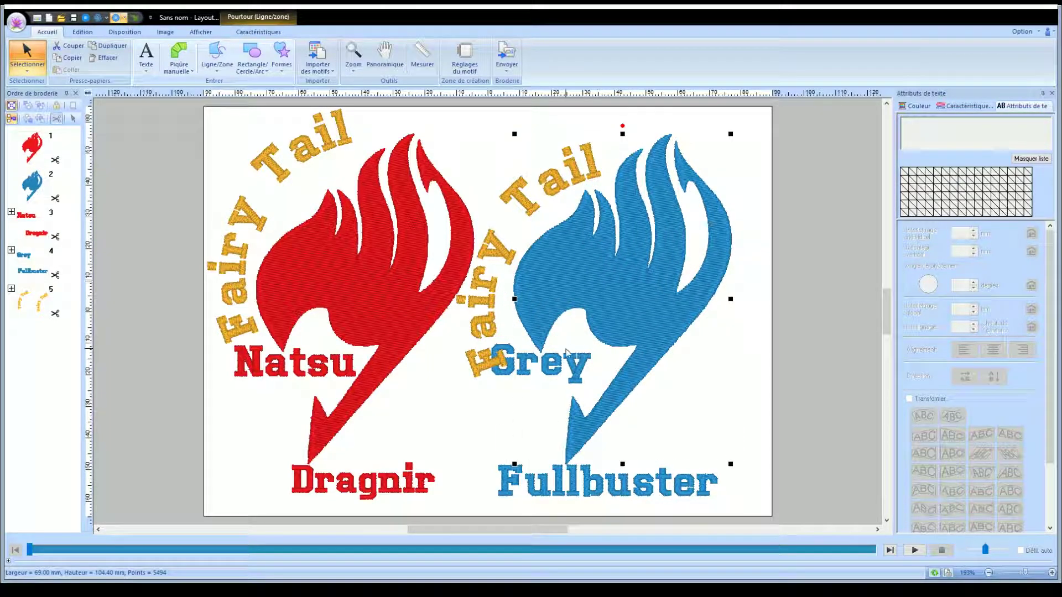
click(540, 368)
drag(530, 360, 562, 373)
click(550, 319)
drag(549, 319, 568, 321)
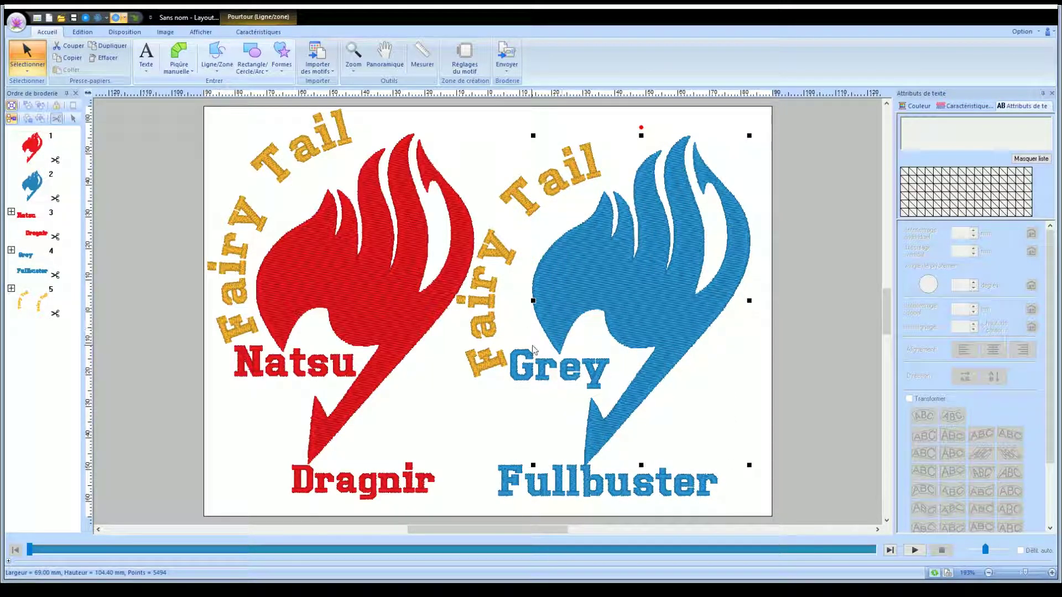
Nudge "Grey" and "Fullbuster" slightly right, and bring the second "Fairy Tail" arch up and right, closer around the blue emblem
click(522, 363)
drag(522, 362, 537, 364)
drag(581, 494, 589, 497)
drag(485, 335, 513, 312)
Move the "Natsu" label slightly left and down beneath the red emblem, and select the whole design
drag(294, 367, 280, 378)
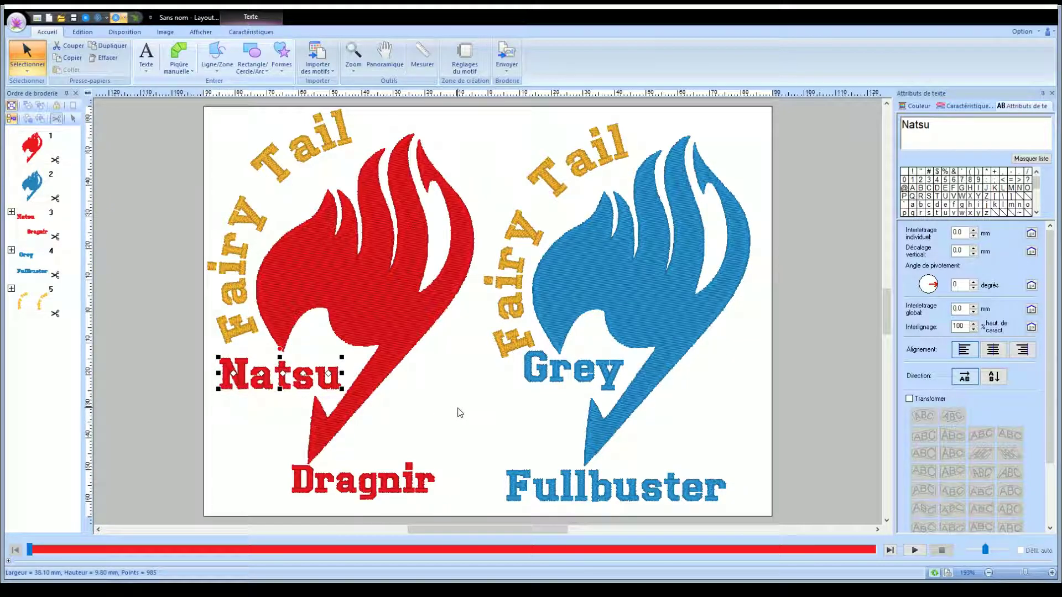
click(729, 420)
drag(198, 104, 802, 537)
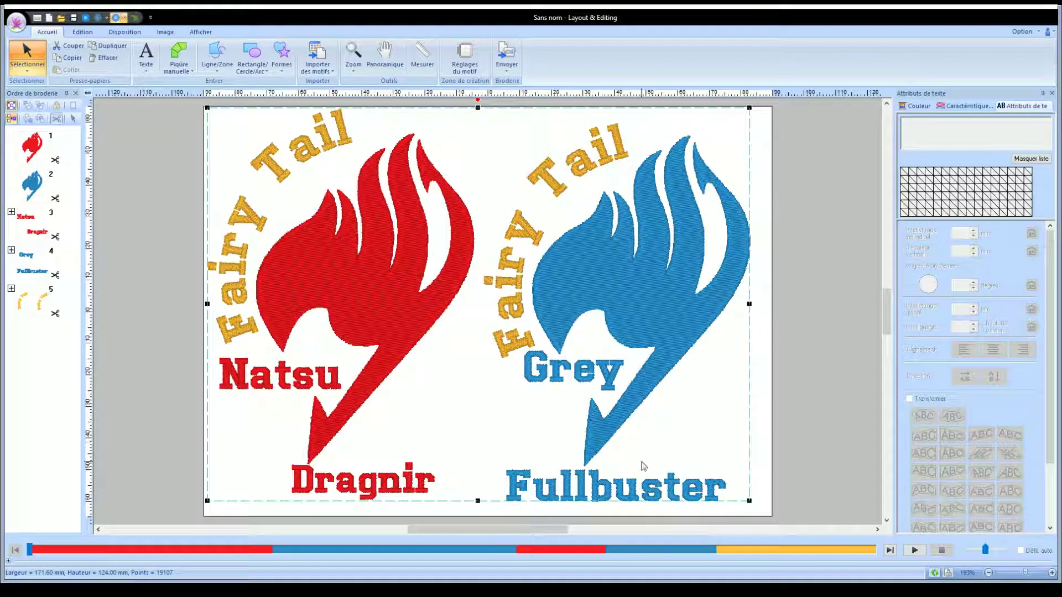